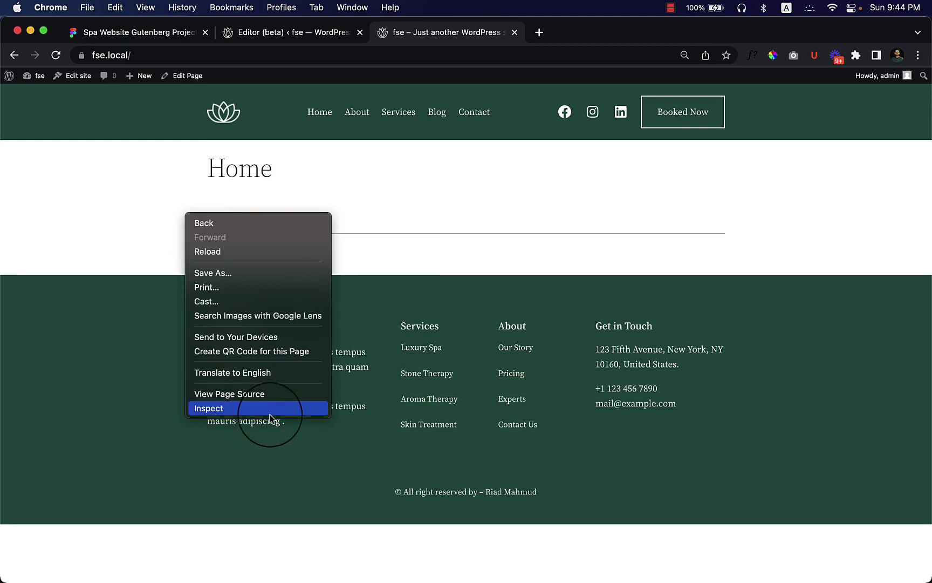
# Step: Open Chrome DevTools on the spa site's live Home page using Inspect
pyautogui.click(264, 409)
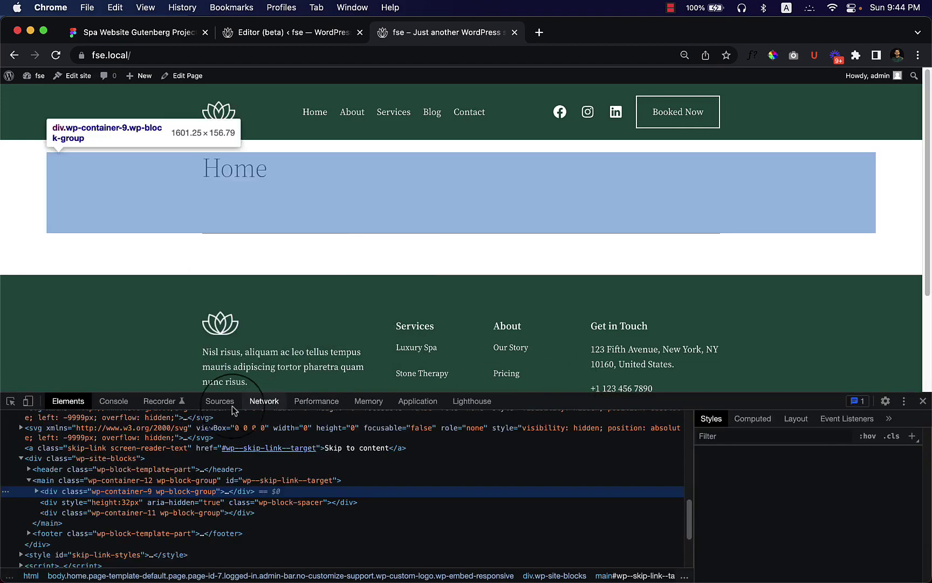
# Step: Turn on the device toolbar and make the emulated viewport taller
pyautogui.click(28, 402)
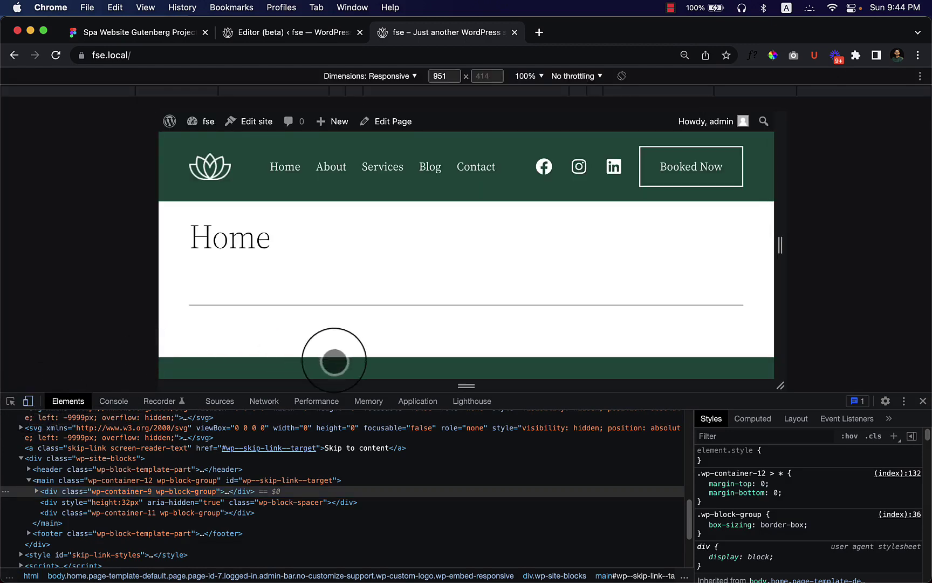
pyautogui.moveTo(620, 390); pyautogui.dragTo(607, 453)
pyautogui.scroll(-5, 607, 326)
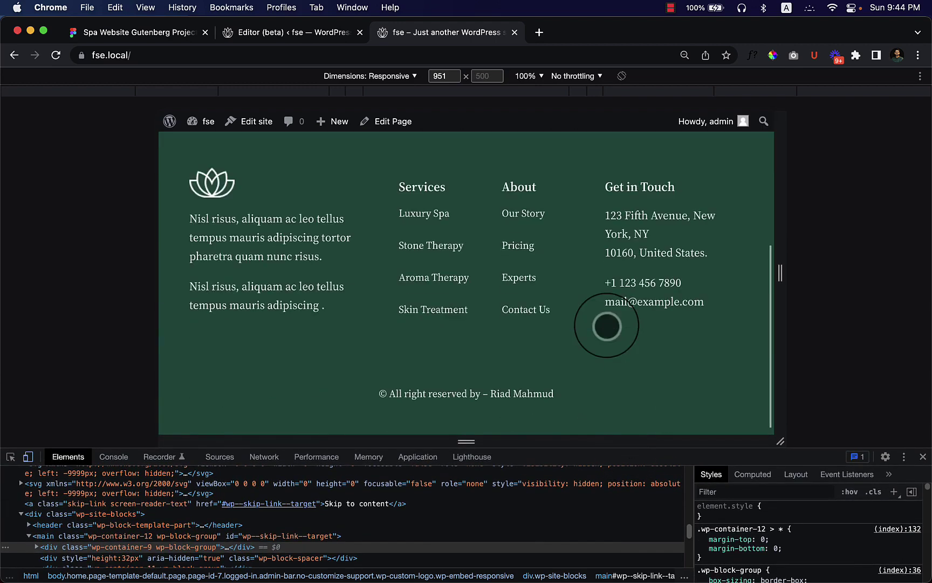
pyautogui.scroll(5, 607, 326)
pyautogui.scroll(-5, 606, 327)
pyautogui.scroll(5, 605, 327)
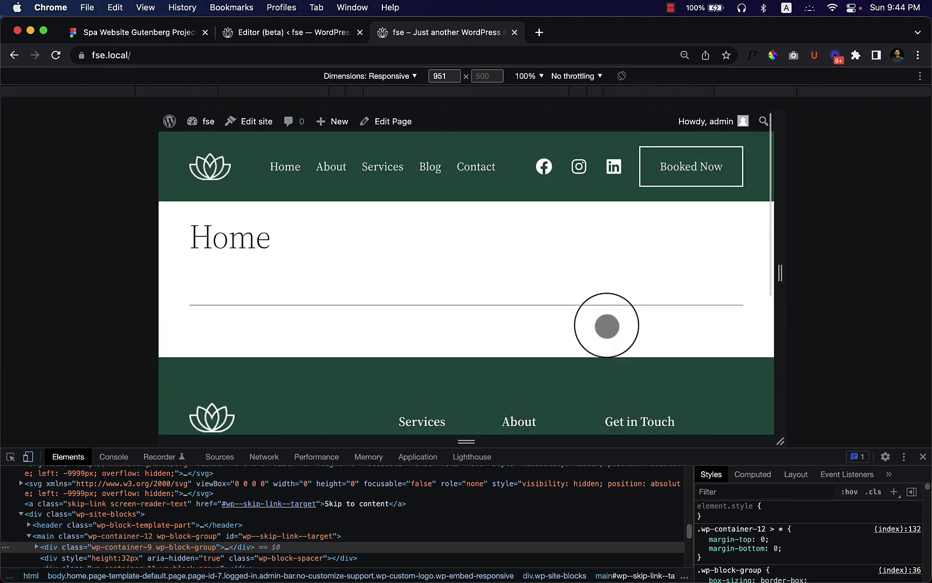
# Step: Switch the preview to 768 px tablet width and give the DevTools panel more height
pyautogui.click(189, 93)
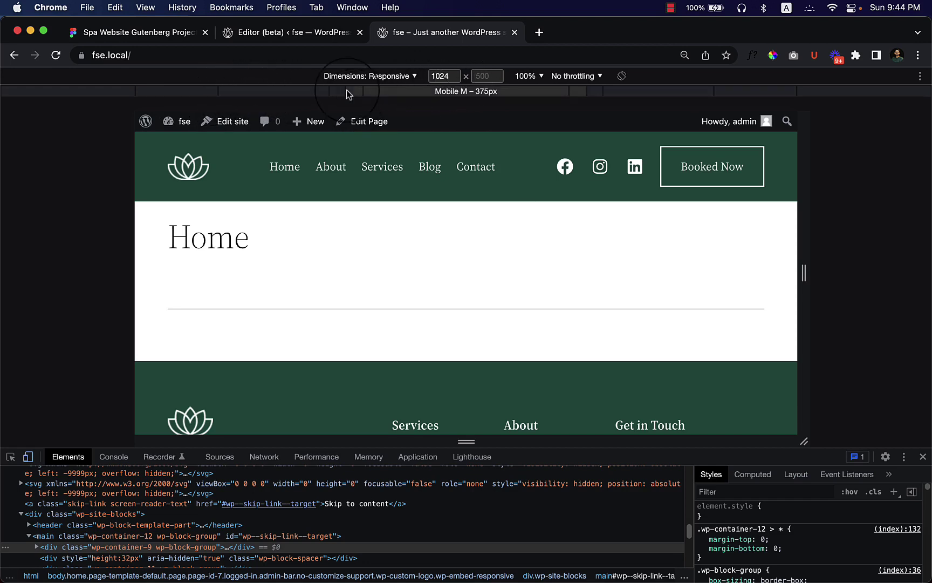
pyautogui.click(243, 92)
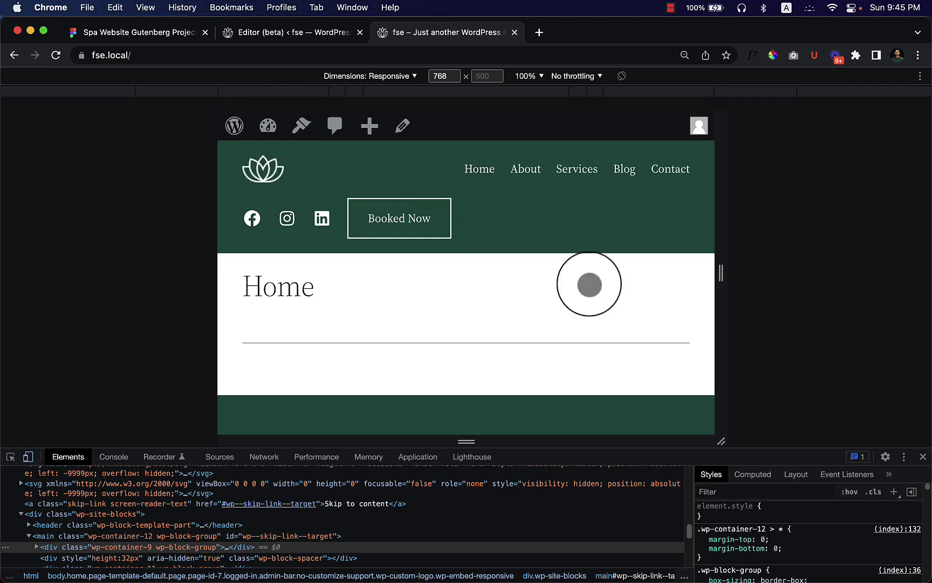
pyautogui.scroll(-10, 589, 284)
pyautogui.scroll(5, 590, 285)
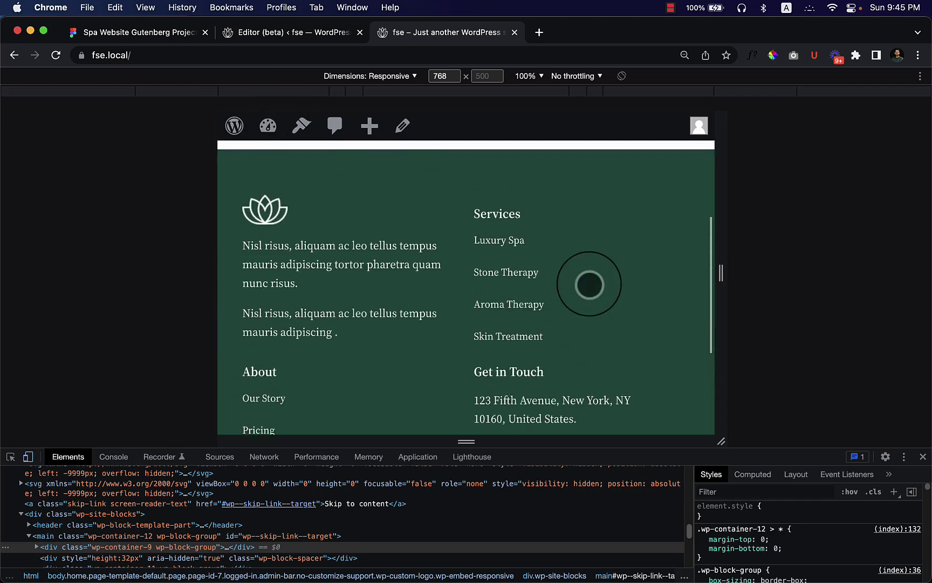
pyautogui.scroll(10, 589, 284)
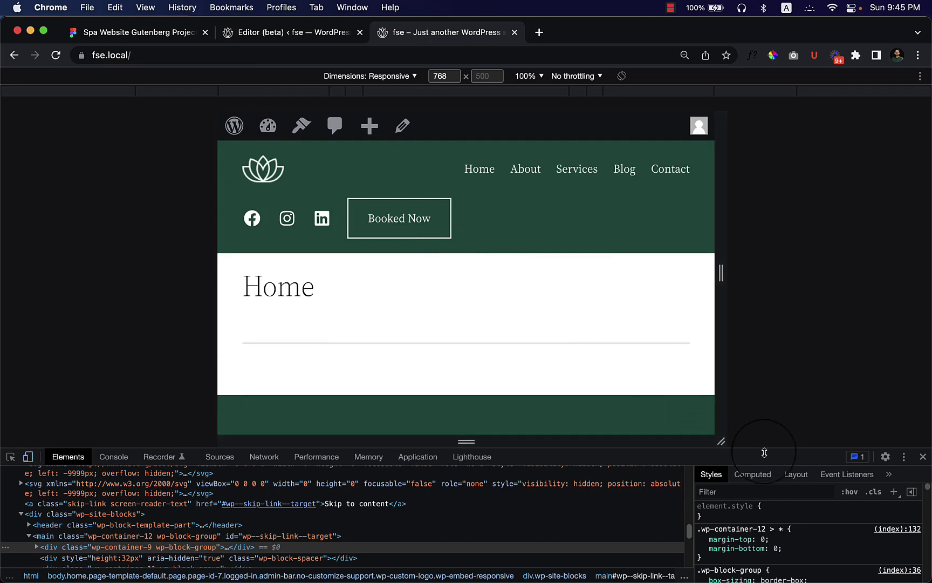
pyautogui.moveTo(765, 453); pyautogui.dragTo(727, 356)
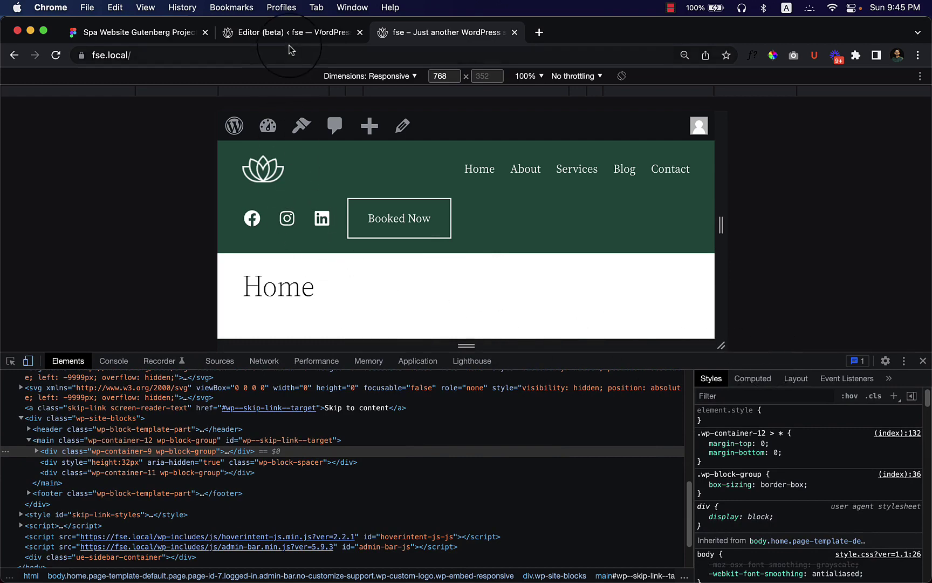
# Step: In the Site Editor, select the header Row holding social icons and Booked Now, and expand Advanced
pyautogui.click(294, 32)
pyautogui.scroll(5, 410, 232)
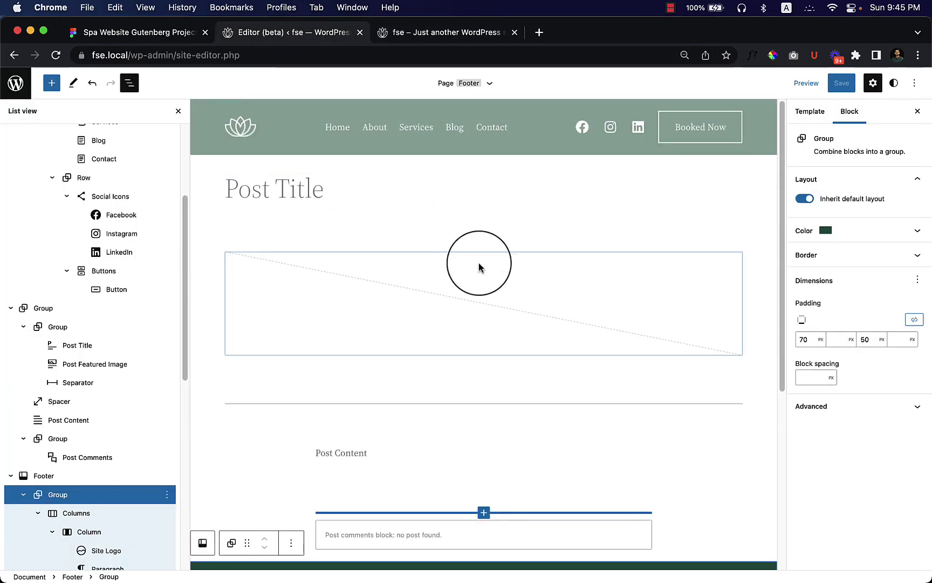
pyautogui.click(332, 127)
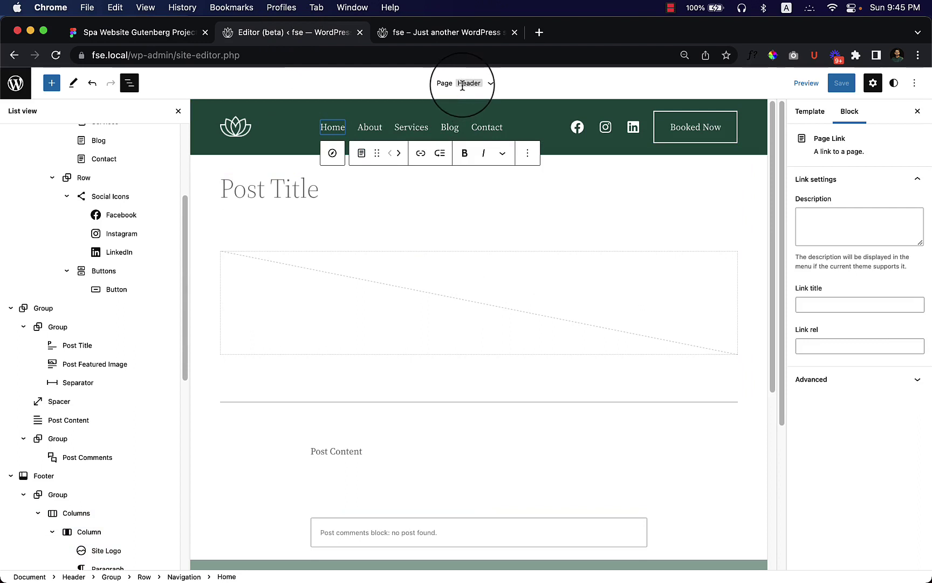
pyautogui.scroll(5, 73, 302)
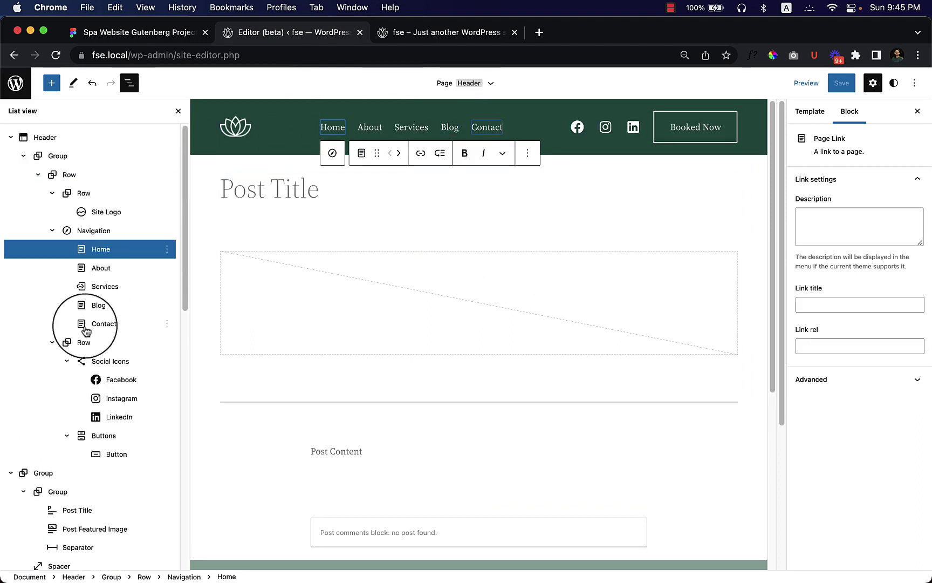
pyautogui.click(88, 349)
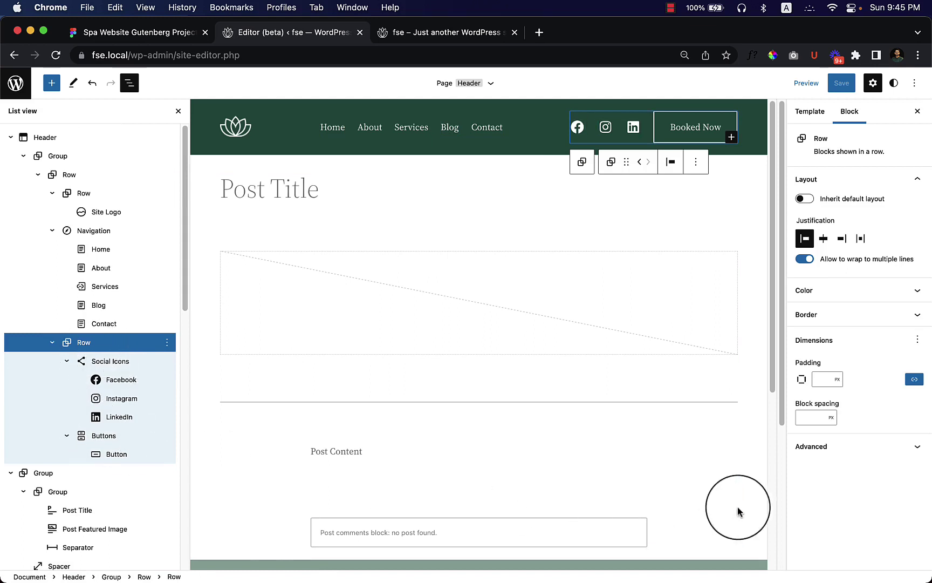
pyautogui.click(858, 455)
pyautogui.scroll(-3, 842, 530)
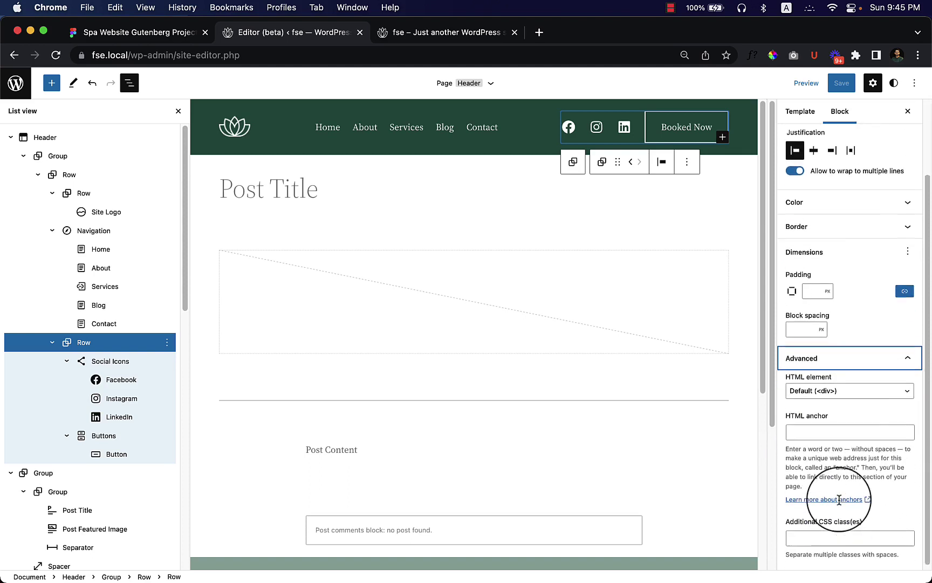
# Step: Add CSS class hide-row-custom to the header Row, save the site, and go to the live page tab
pyautogui.click(827, 532)
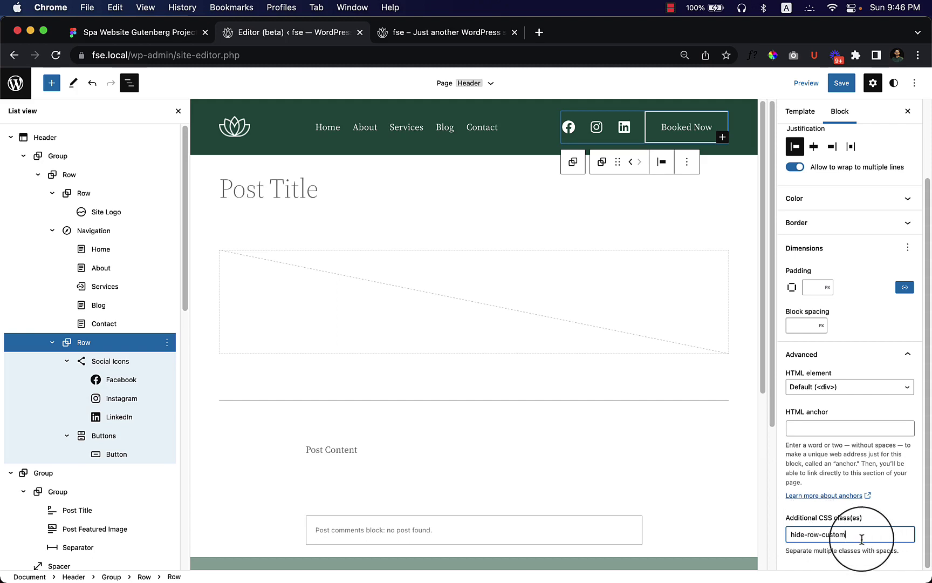
pyautogui.moveTo(859, 537); pyautogui.dragTo(787, 536)
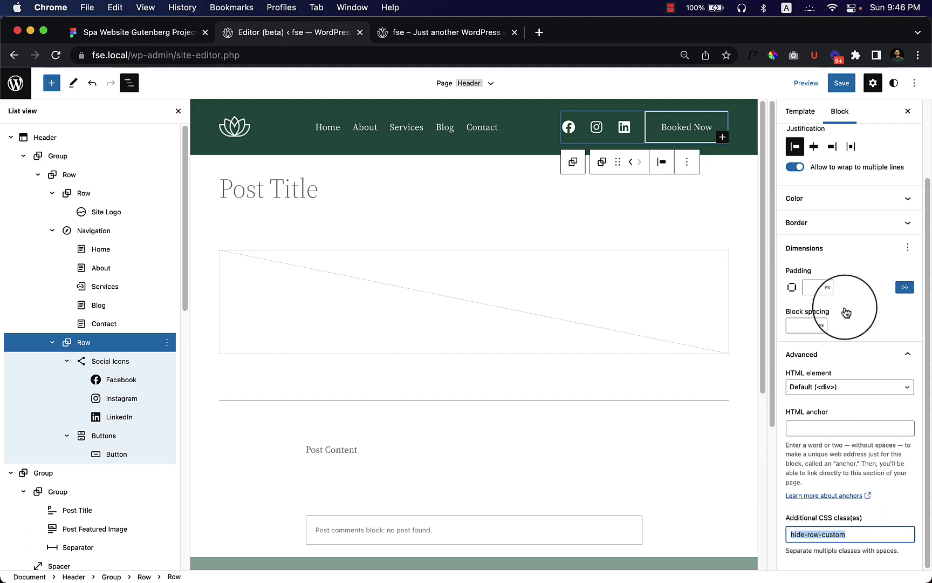
pyautogui.click(842, 83)
pyautogui.click(851, 85)
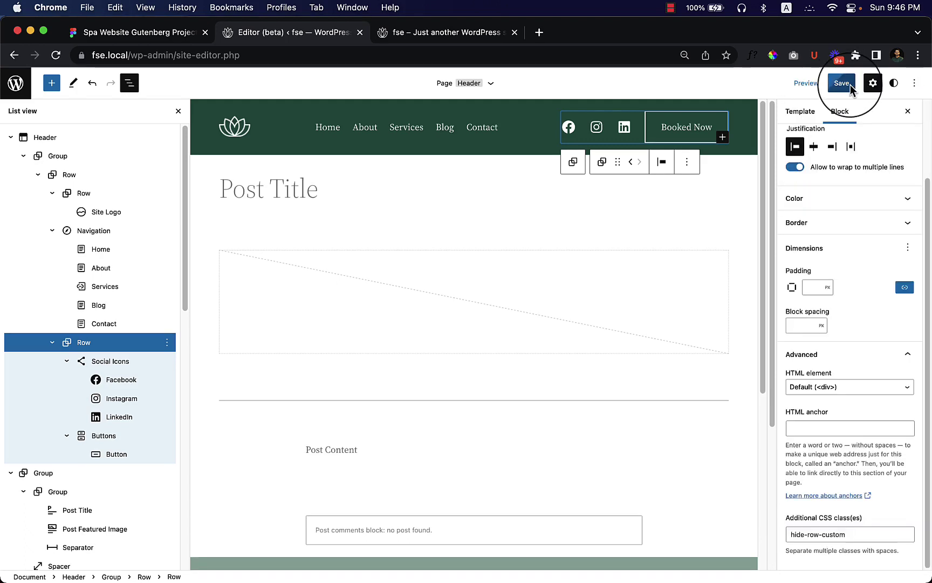
pyautogui.click(481, 39)
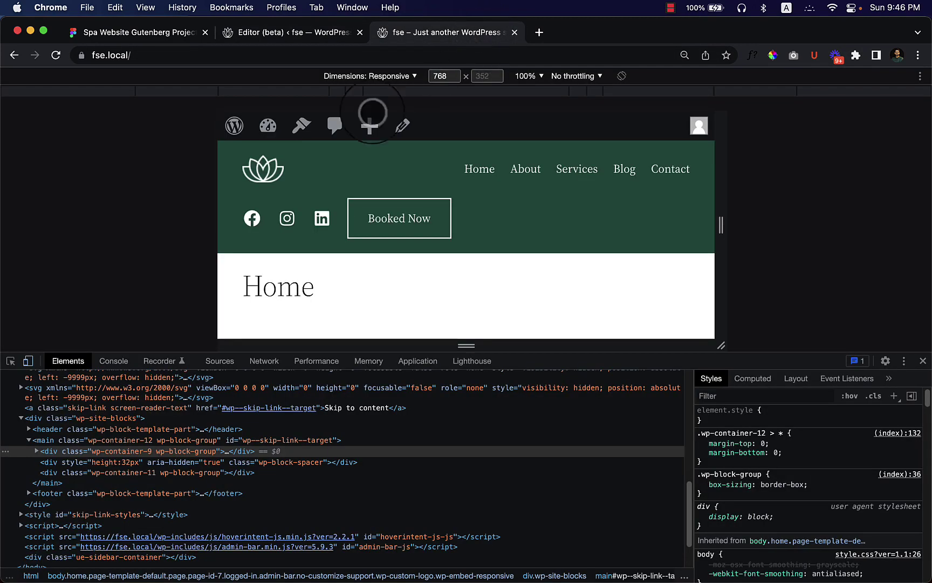
# Step: Return to the Editor (beta) tab showing the Row's block settings
pyautogui.click(282, 33)
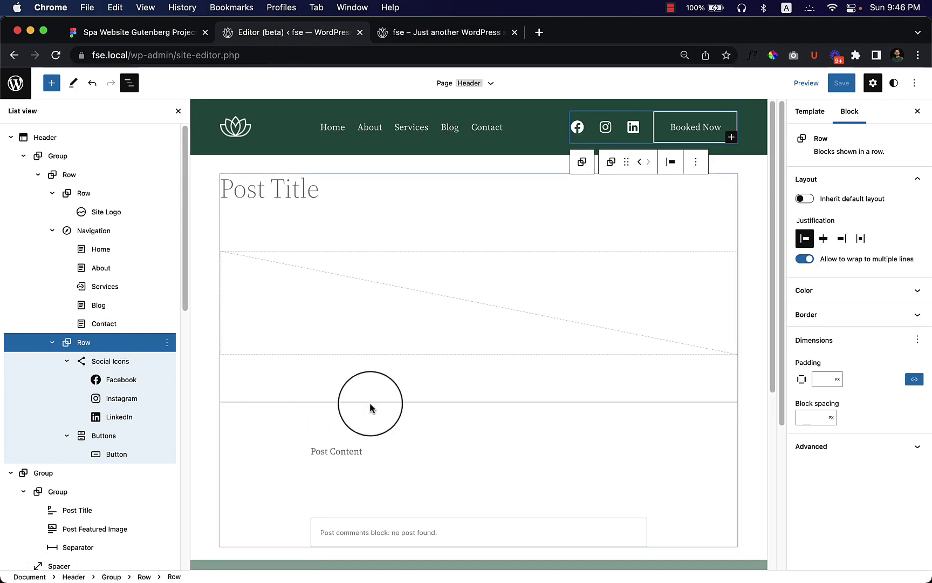
# Step: Copy the class name hide-row-custom from the Row's Additional CSS class(es) field
pyautogui.click(826, 447)
pyautogui.scroll(-3, 868, 520)
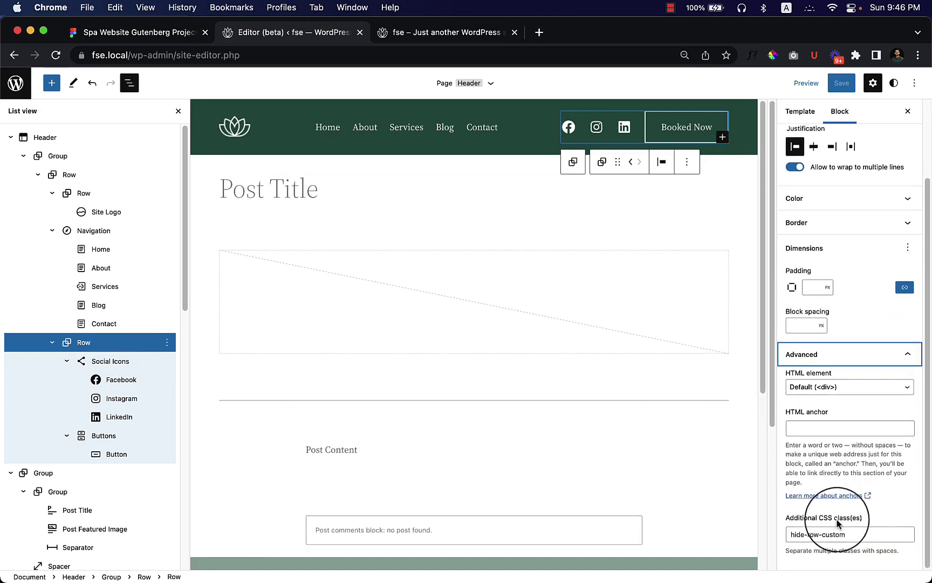
pyautogui.click(829, 533)
pyautogui.press('super+a')
pyautogui.press('super+c')
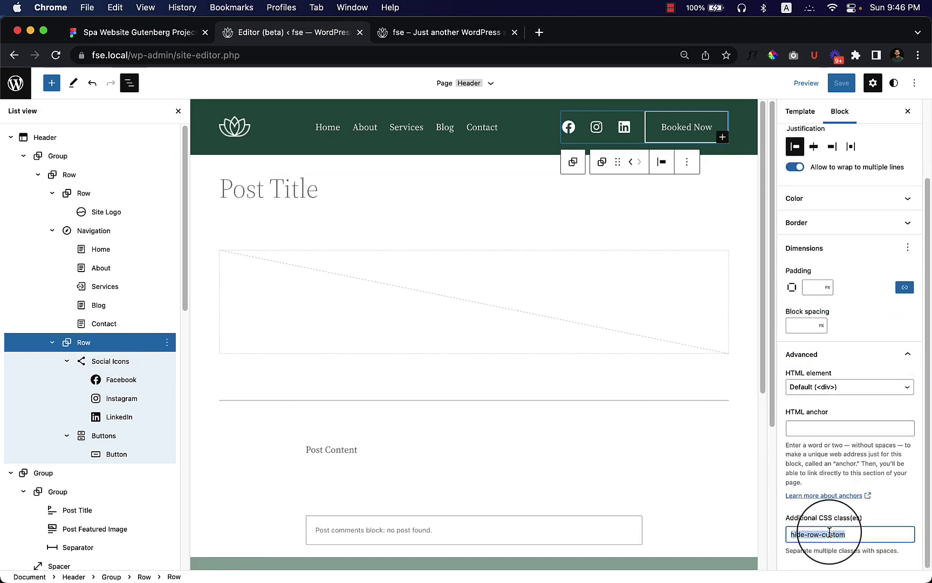
pyautogui.rightClick(830, 533)
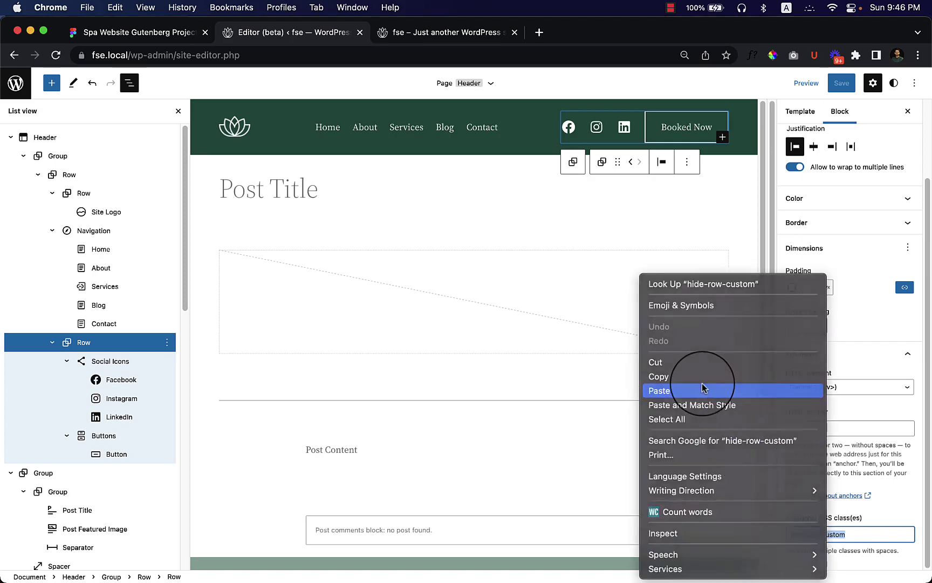
pyautogui.click(703, 389)
pyautogui.press('super+a')
pyautogui.rightClick(797, 534)
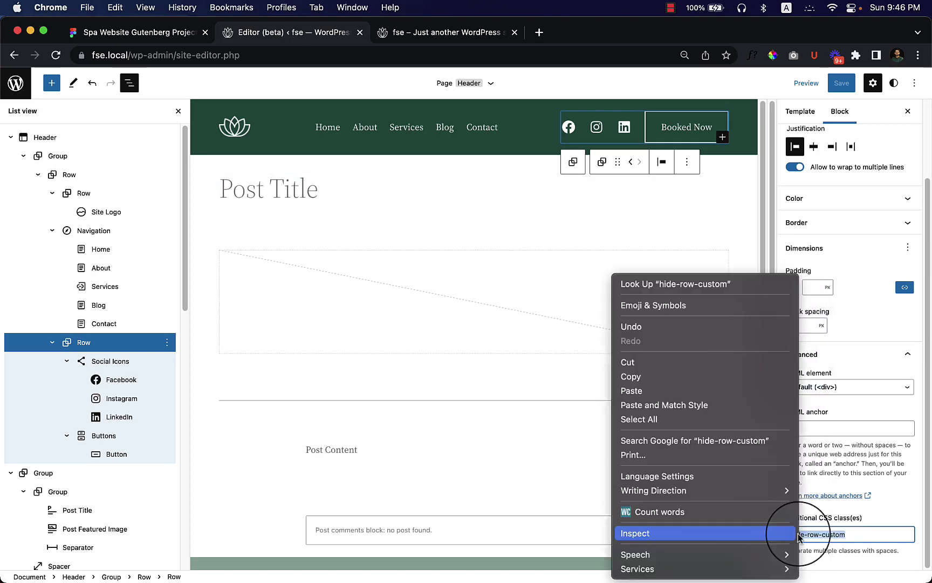
pyautogui.click(686, 377)
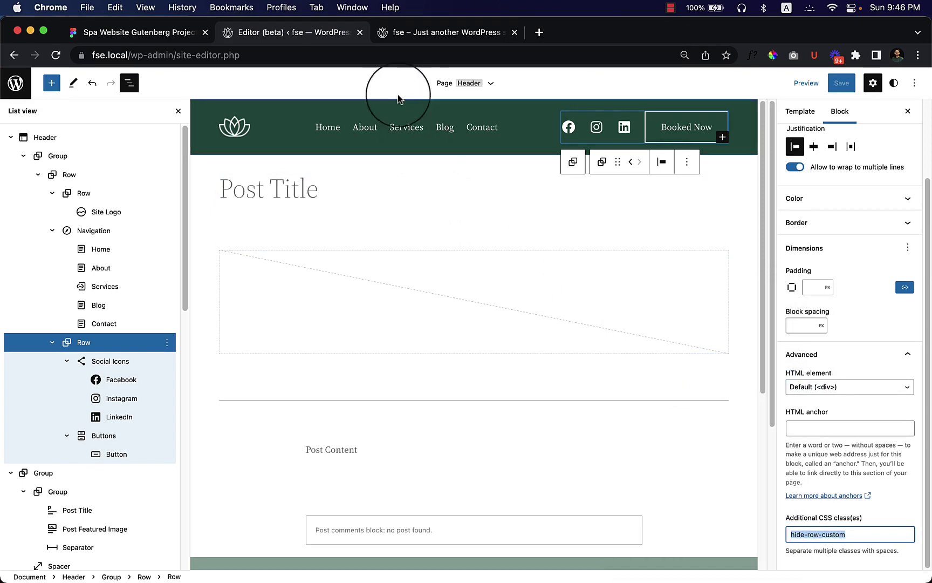
# Step: Inspect the live Booked Now button and expand wp-container-6 down to the social-links list
pyautogui.click(423, 36)
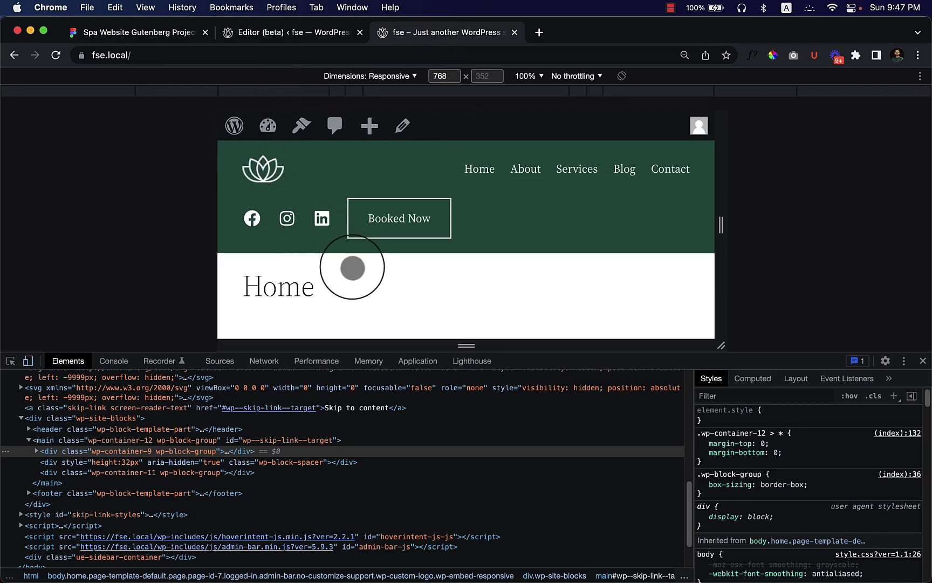
pyautogui.rightClick(349, 221)
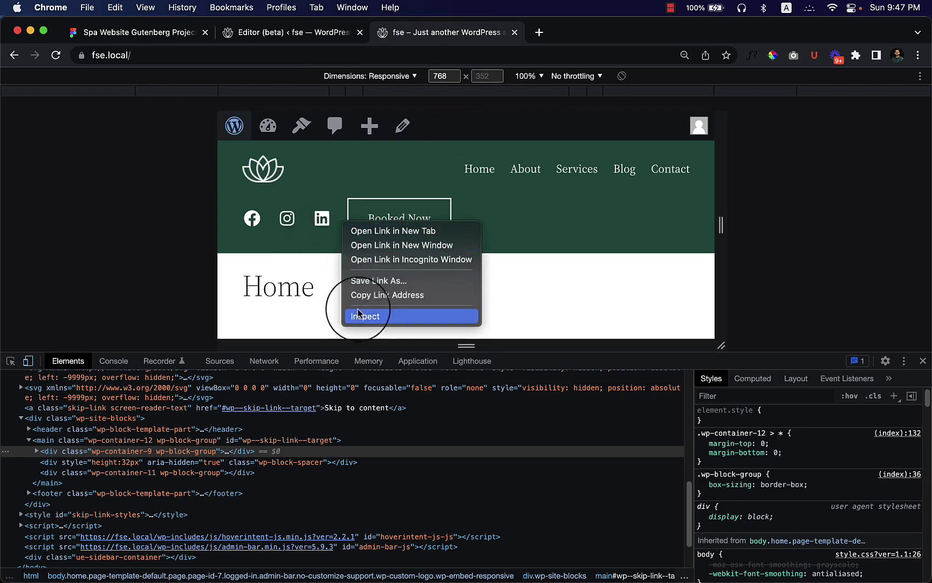
pyautogui.click(360, 317)
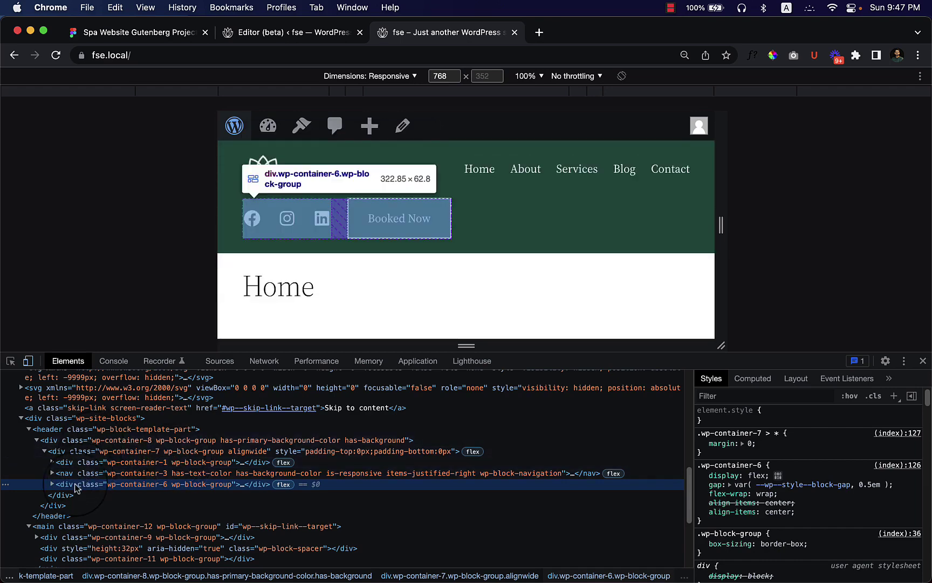
pyautogui.click(52, 483)
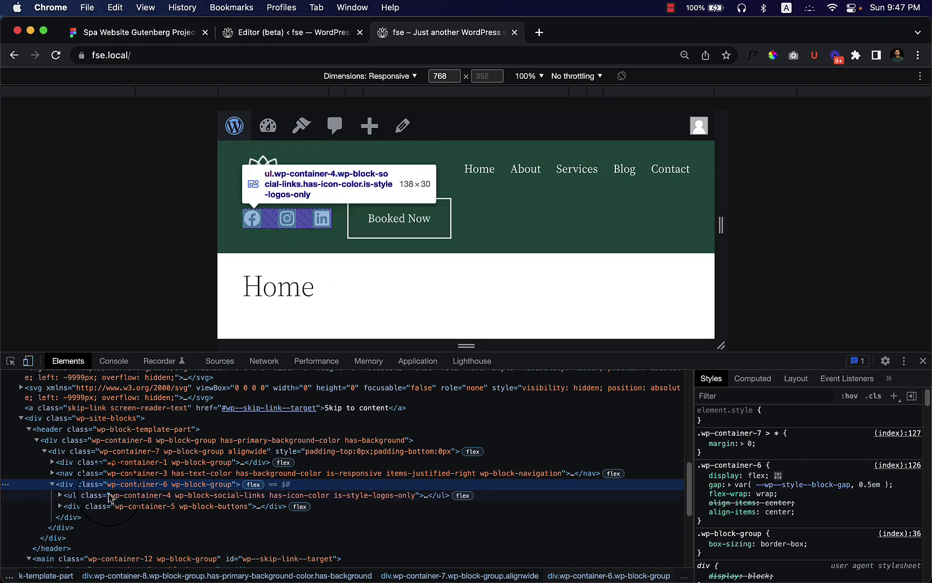
pyautogui.click(79, 496)
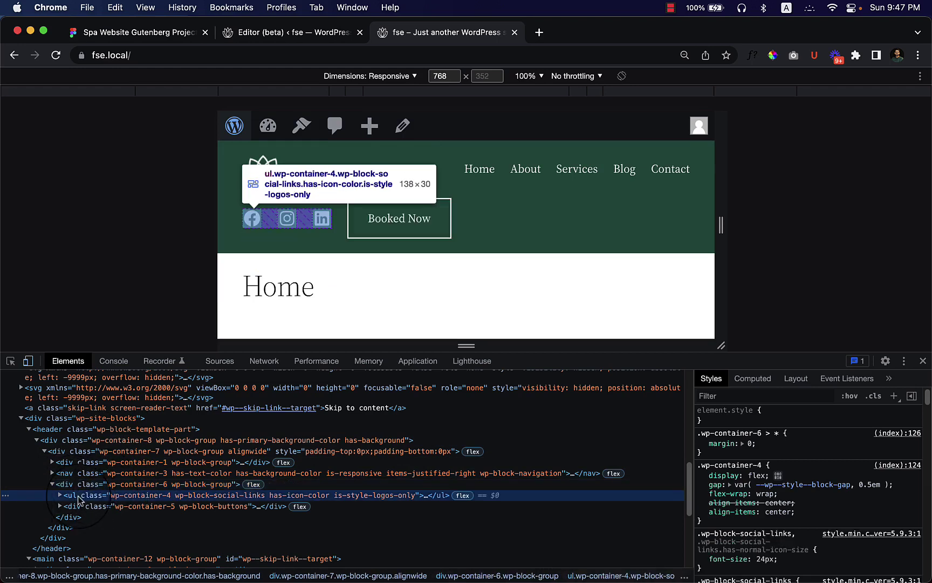
# Step: Reload the front page and select the wp-container-6 div now carrying hide-row-custom
pyautogui.click(56, 55)
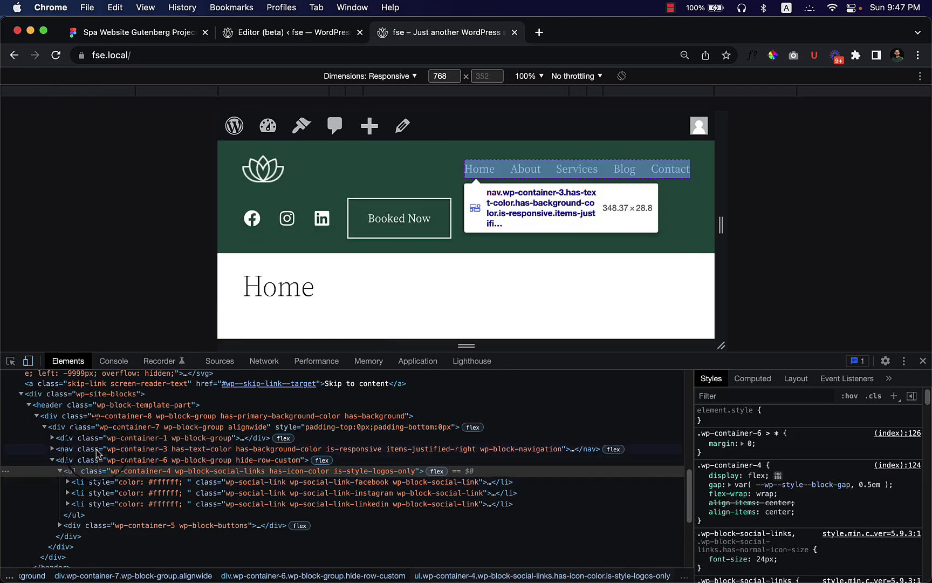
pyautogui.click(97, 449)
pyautogui.click(96, 460)
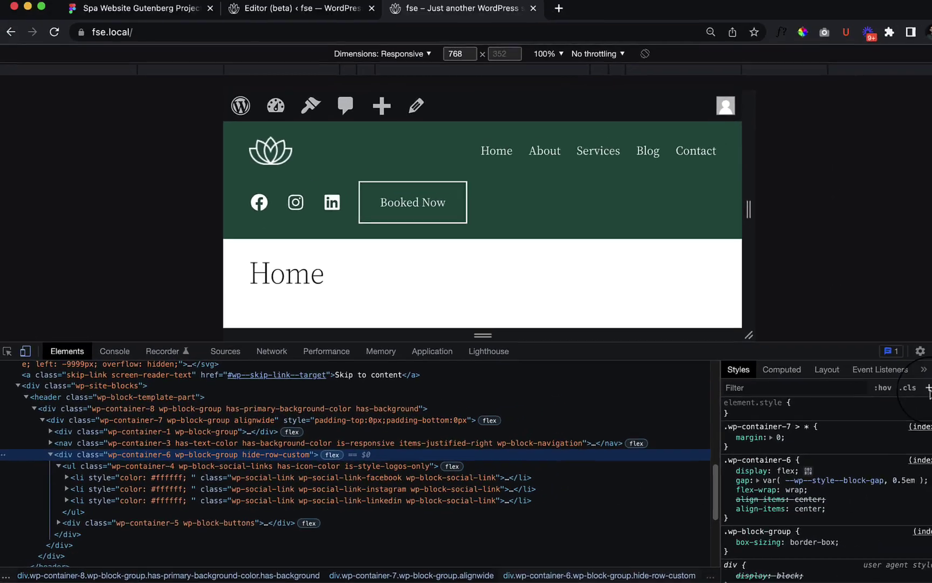
# Step: Add a new .hide-row-custom style rule with display: none in the Styles pane
pyautogui.click(928, 387)
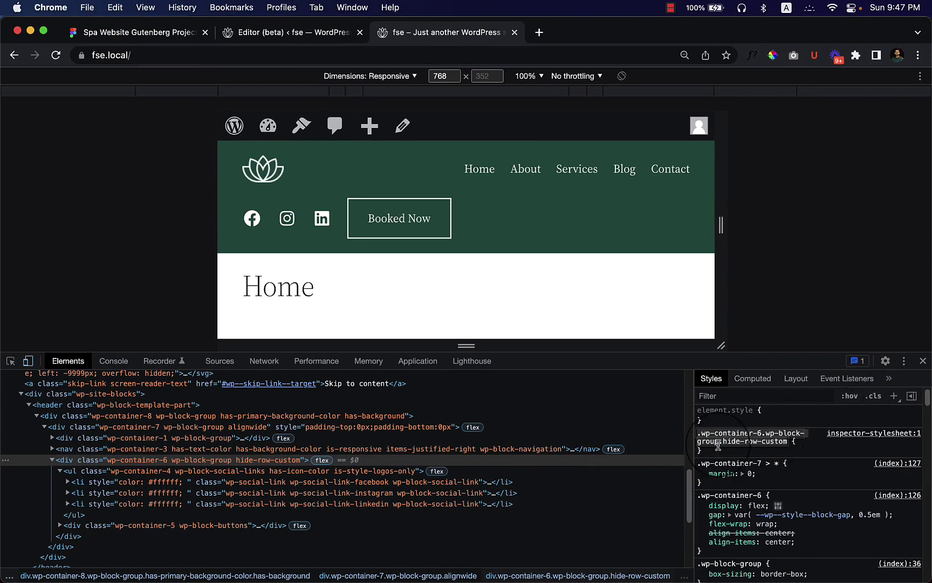
pyautogui.click(719, 440)
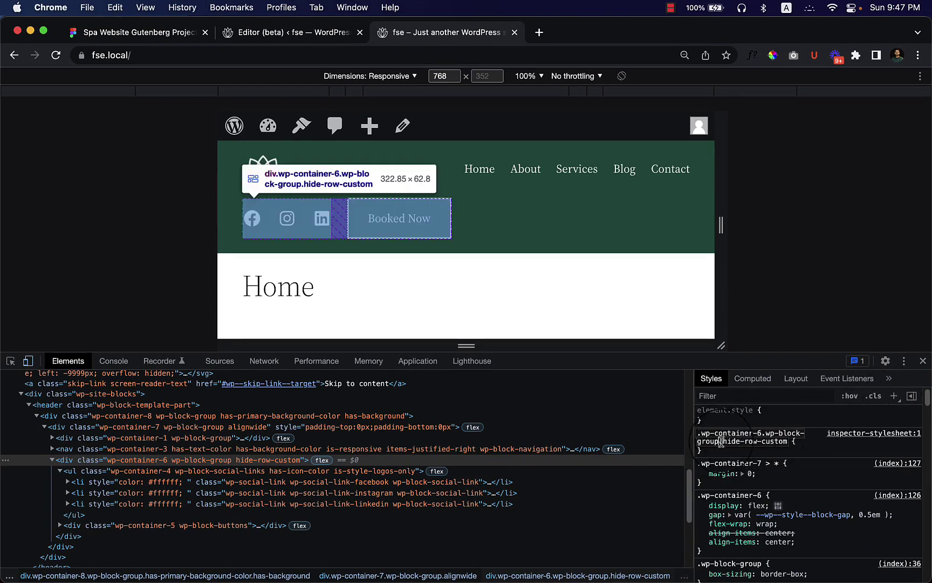
pyautogui.moveTo(720, 441); pyautogui.dragTo(696, 434)
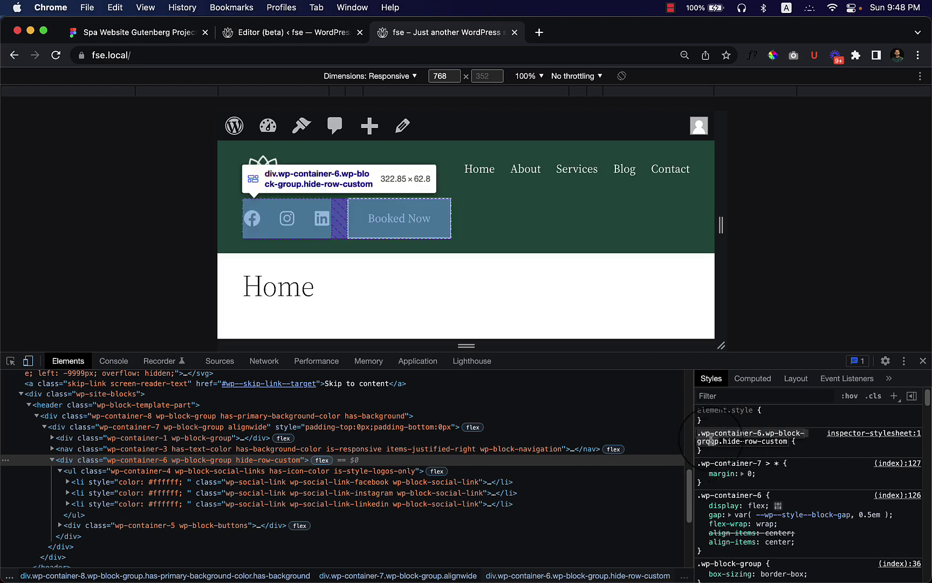
pyautogui.press('BackSpace')
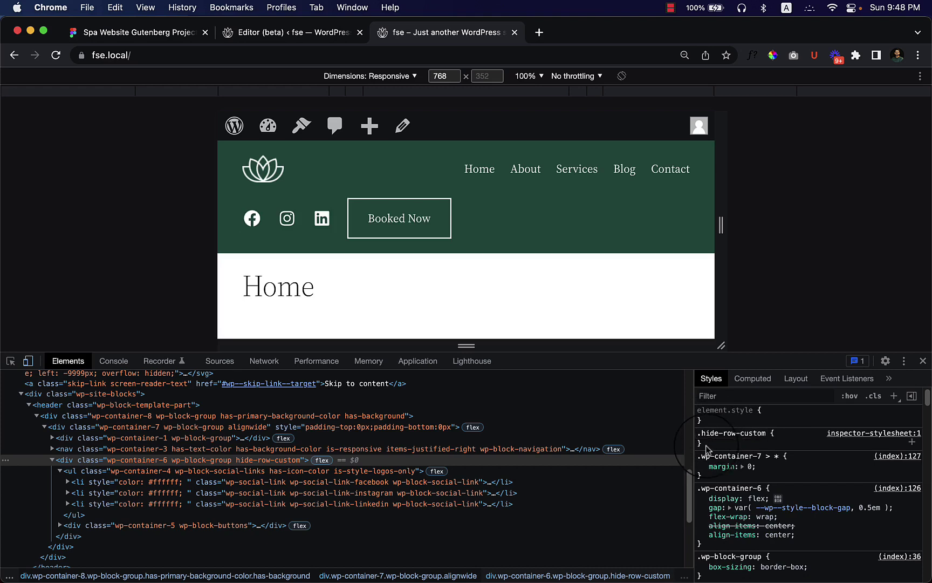
pyautogui.click(707, 447)
pyautogui.write('display:none')
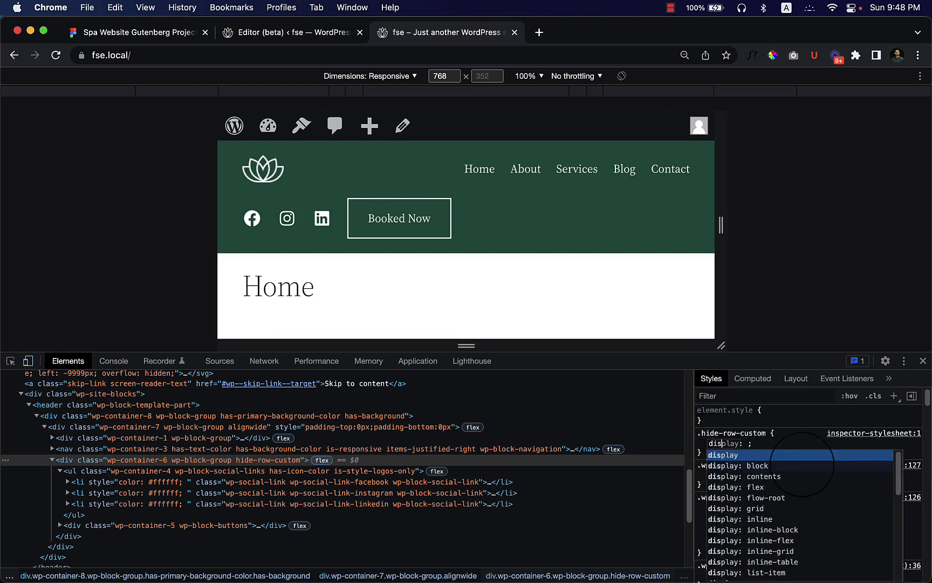
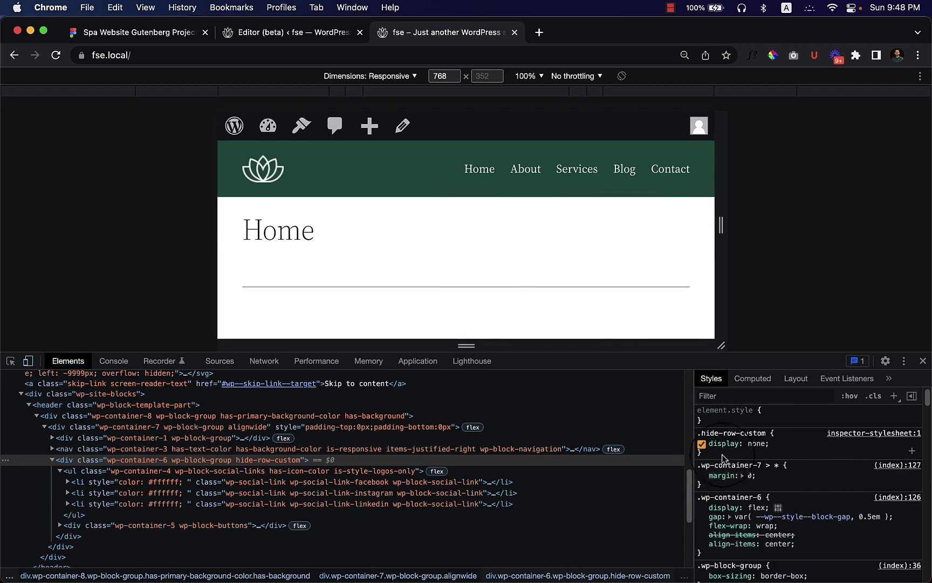
# Step: Copy the hide-row-custom CSS rule from DevTools
pyautogui.rightClick(714, 436)
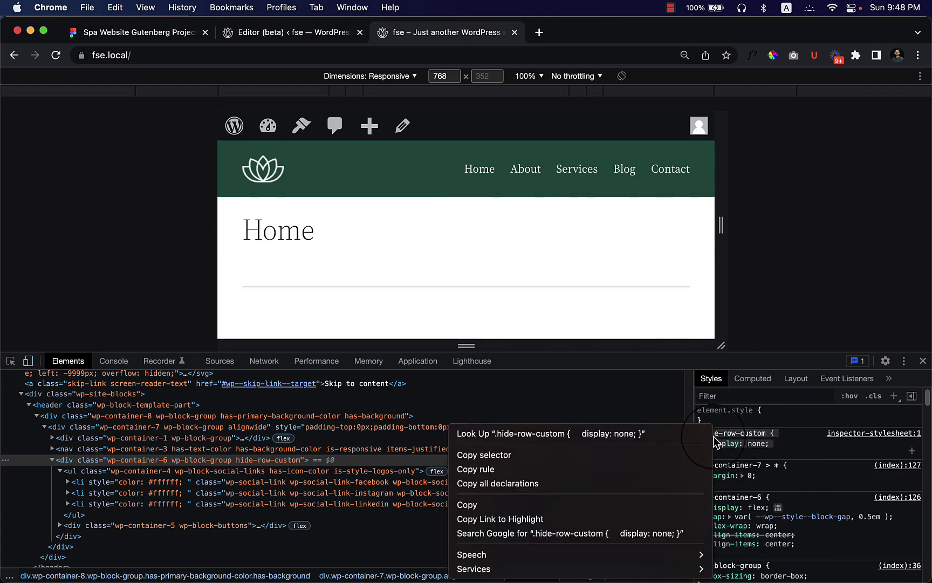
pyautogui.click(502, 504)
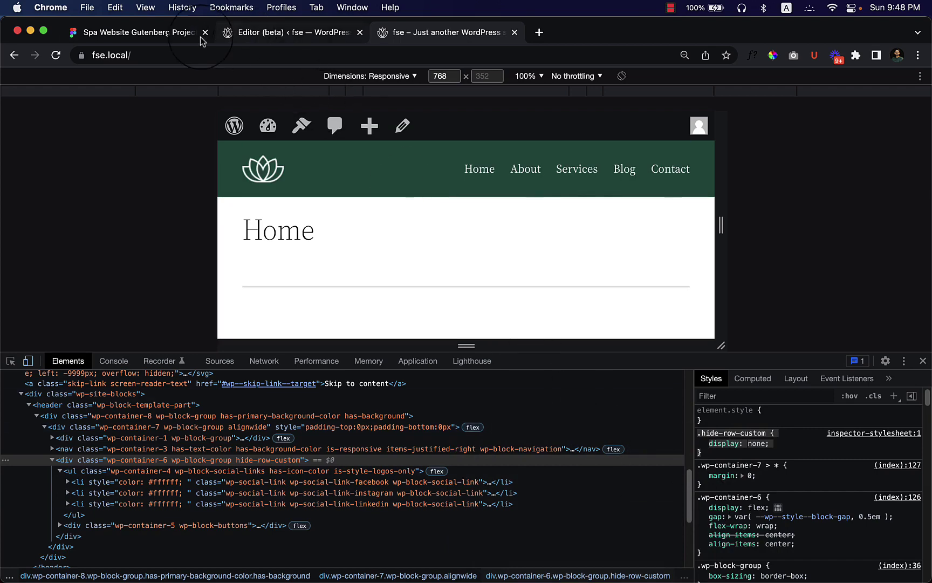
pyautogui.click(247, 33)
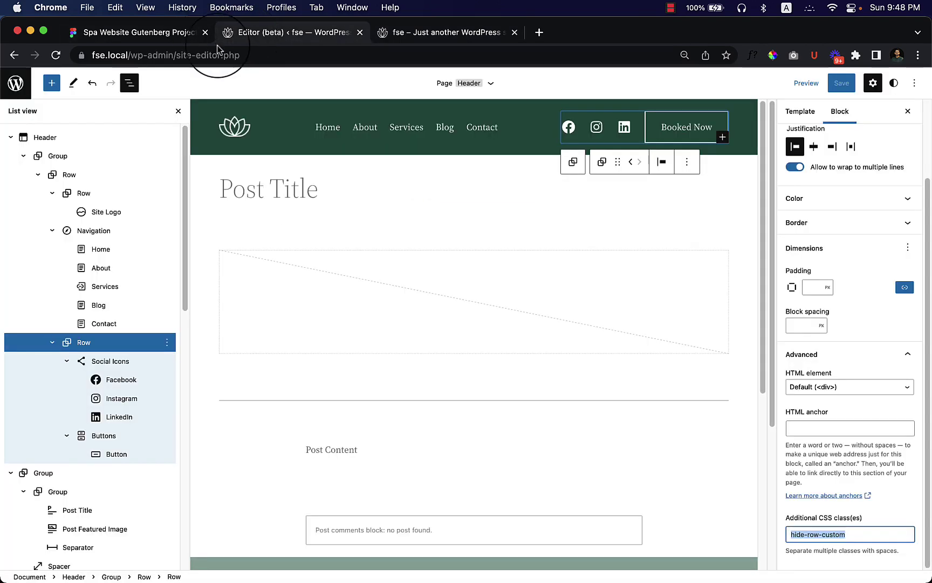
pyautogui.click(427, 33)
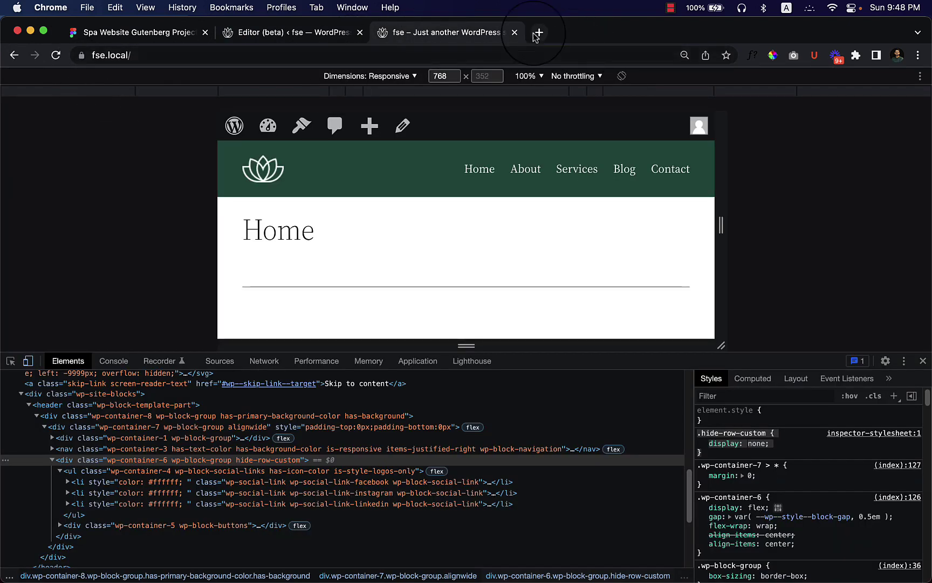
pyautogui.click(291, 29)
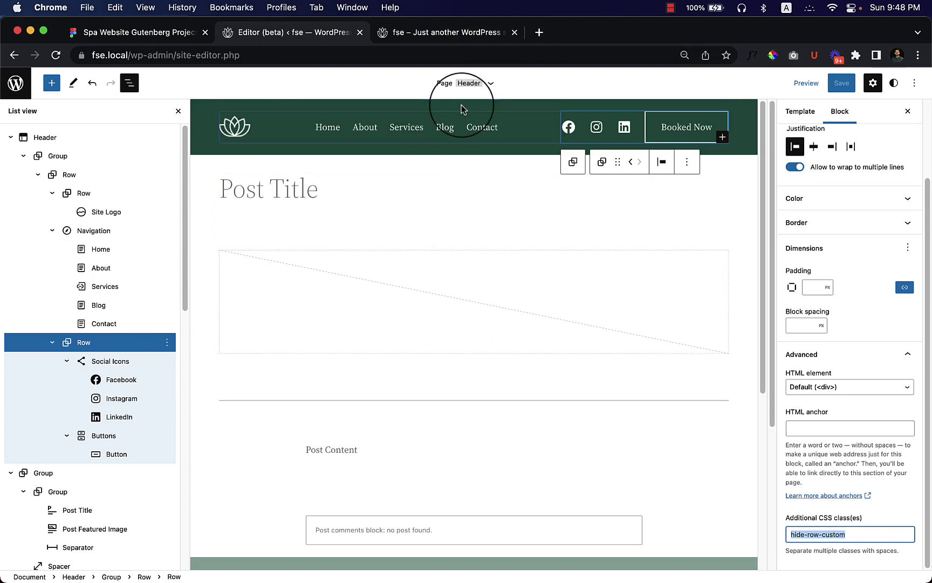
# Step: Load fse.local in a new tab and go to the WordPress Dashboard
pyautogui.click(544, 38)
pyautogui.click(526, 54)
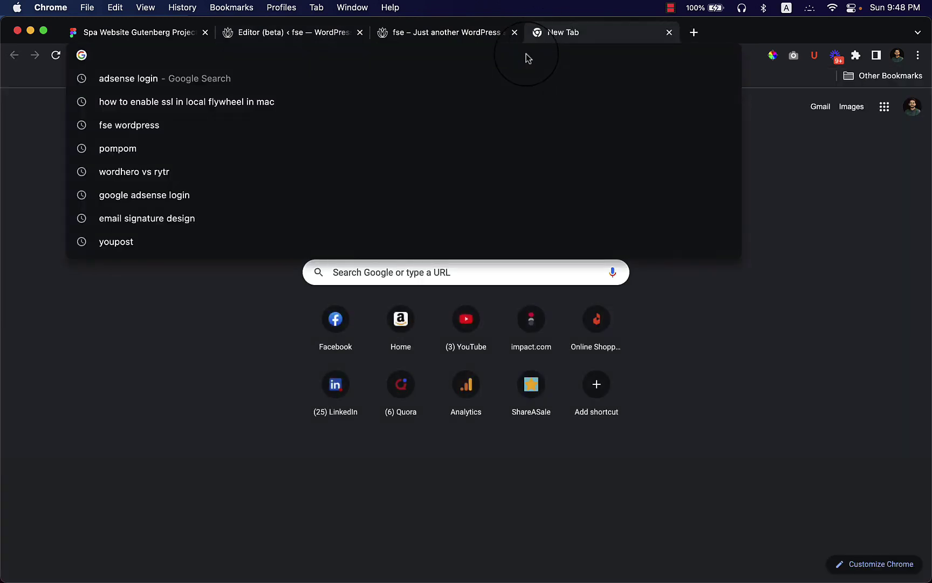
pyautogui.click(400, 34)
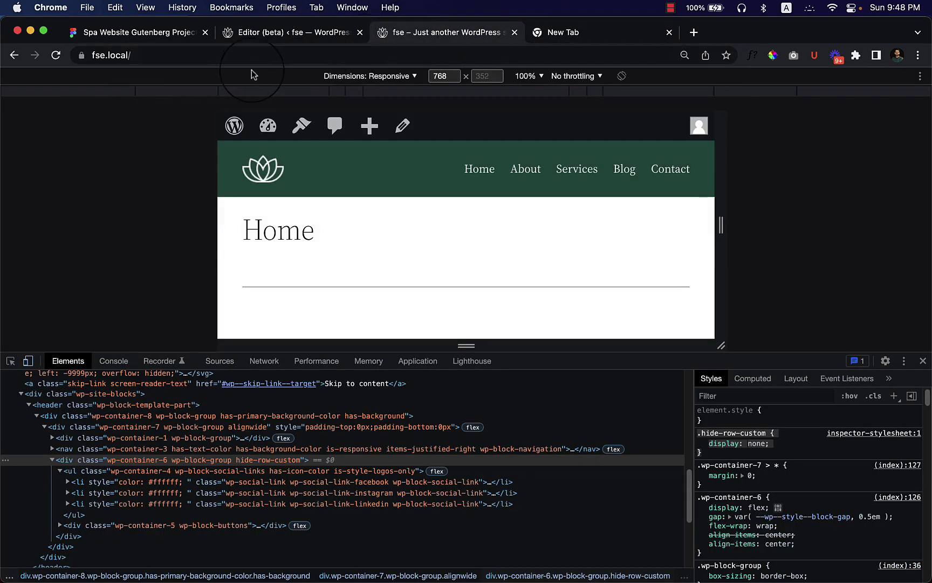
pyautogui.click(577, 41)
pyautogui.write('fse.local/')
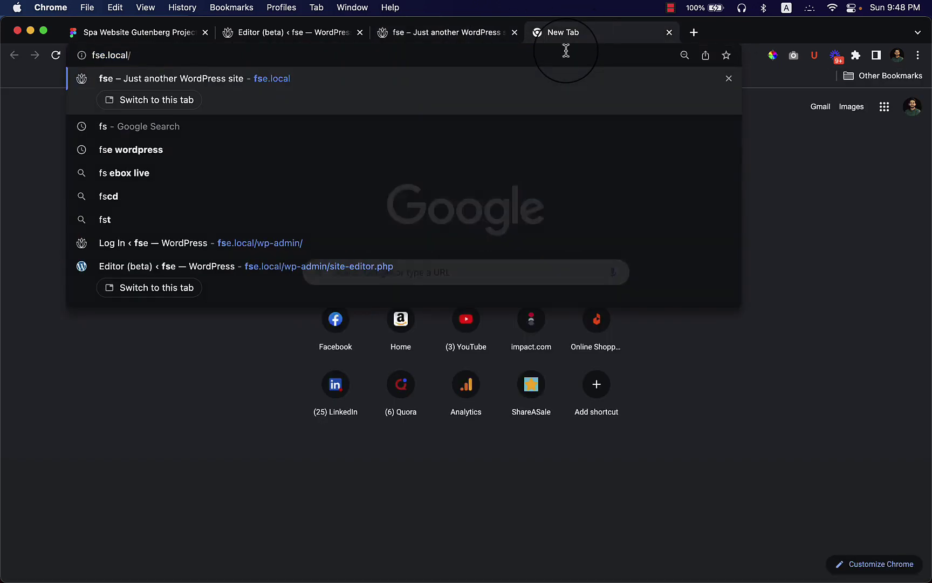
pyautogui.press('Return')
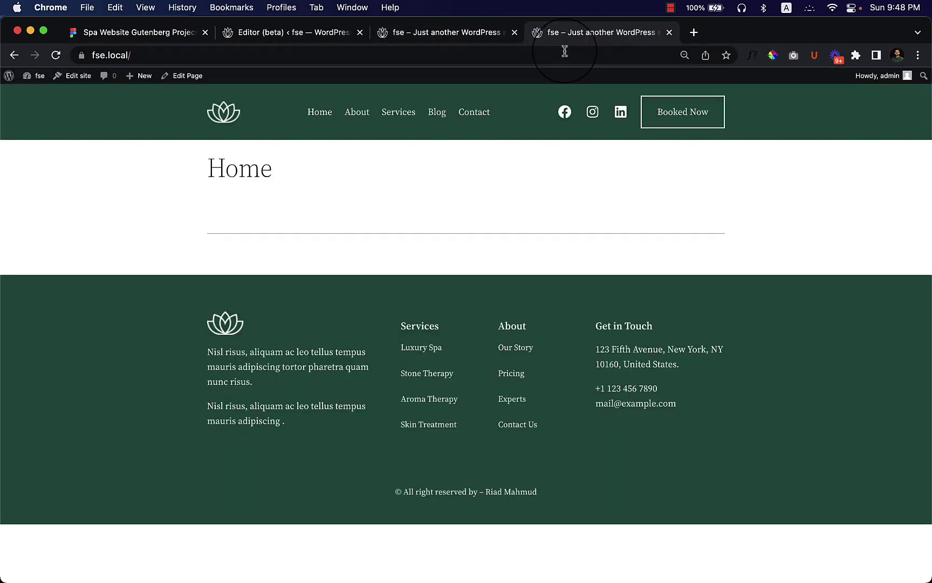
pyautogui.moveTo(37, 77)
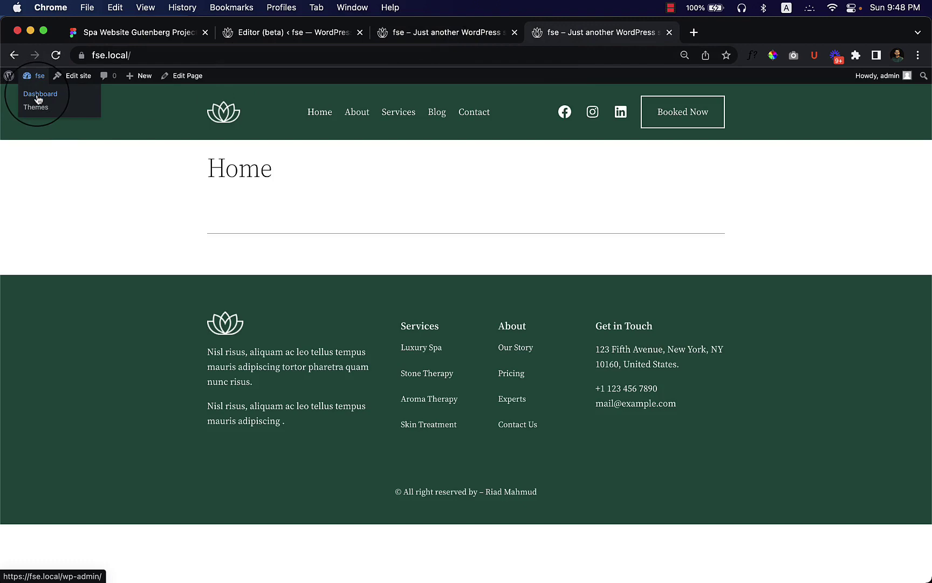
pyautogui.click(38, 99)
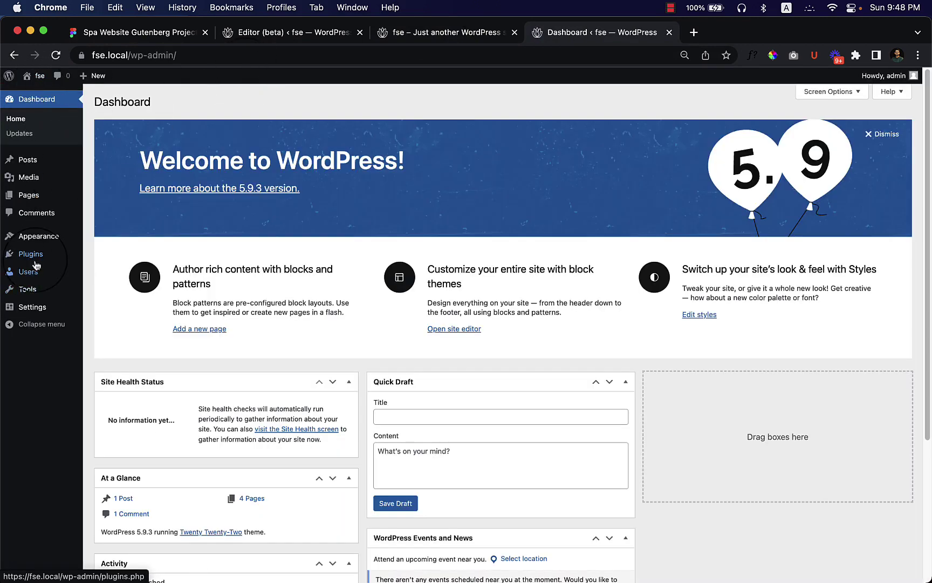
# Step: Confirm Simple Custom CSS is active in Installed Plugins and open Appearance > Custom CSS
pyautogui.moveTo(35, 263)
pyautogui.click(107, 257)
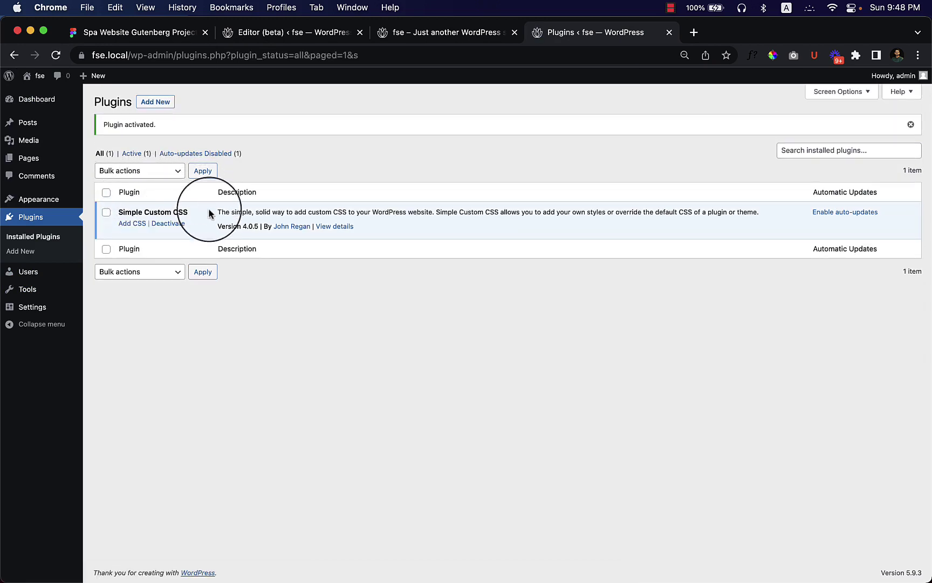
pyautogui.moveTo(82, 201)
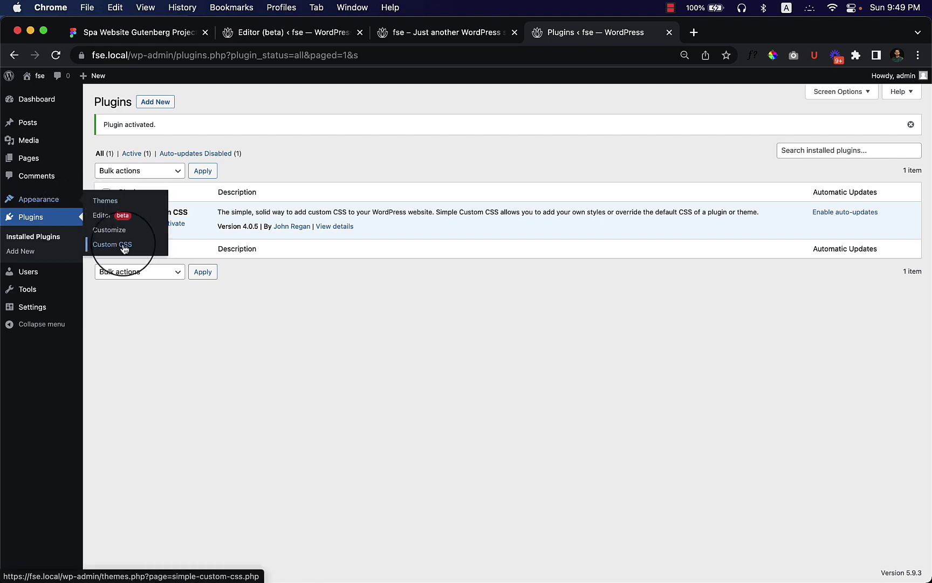
pyautogui.click(120, 250)
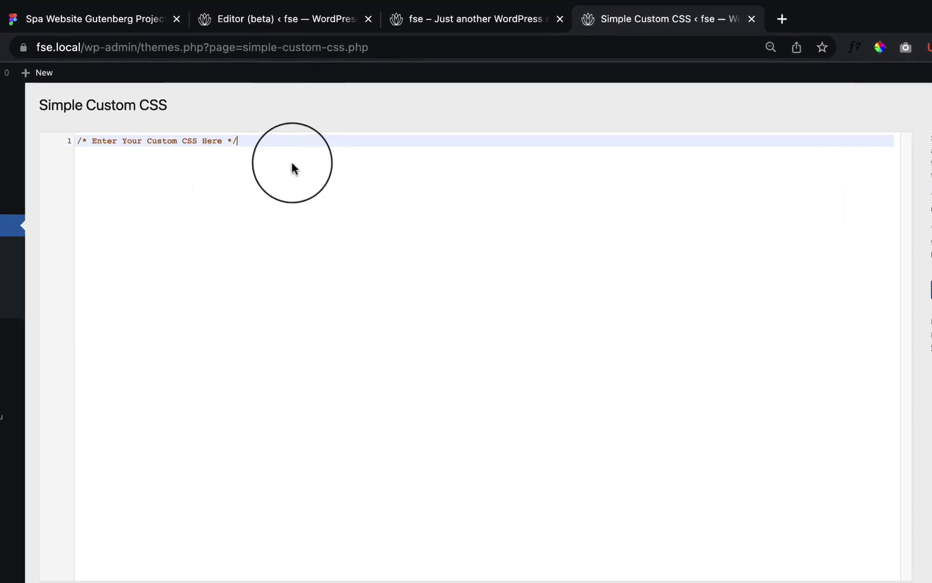
pyautogui.press('Return')
pyautogui.press('Return')
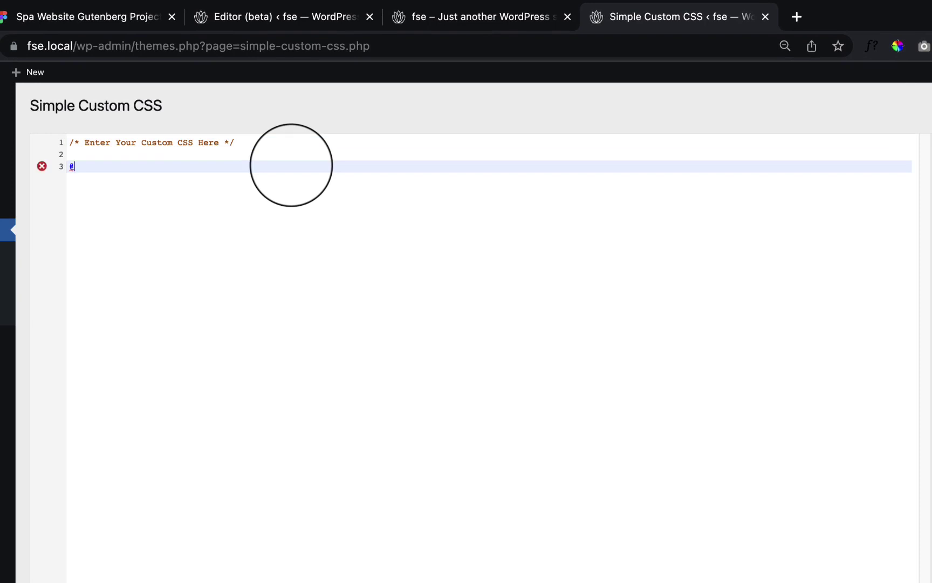
pyautogui.write('@media screen and (max-width:')
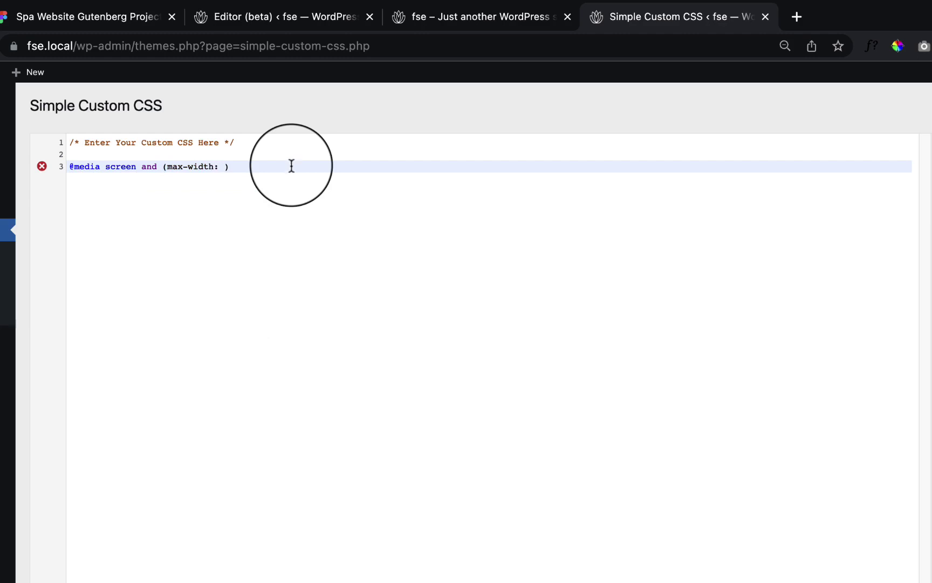
pyautogui.click(480, 17)
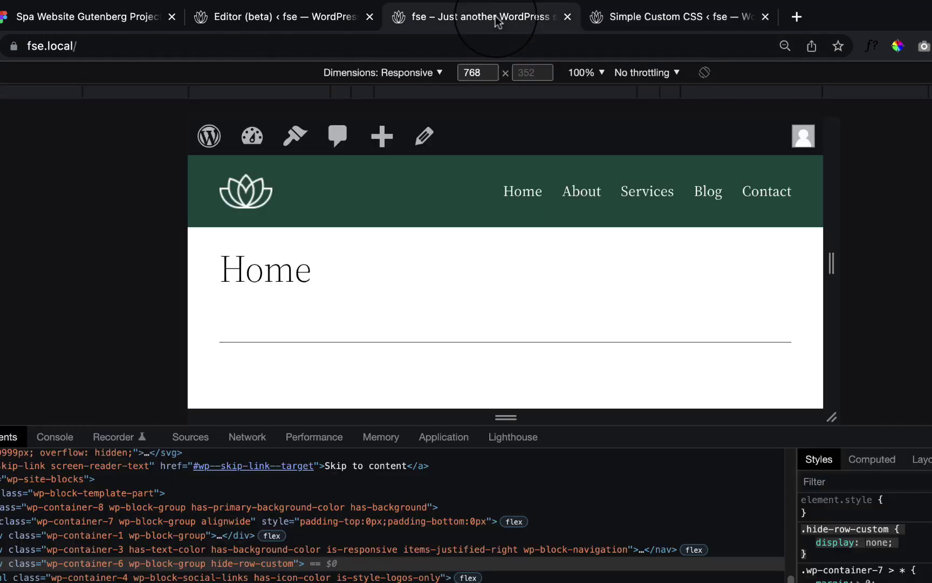
pyautogui.click(635, 20)
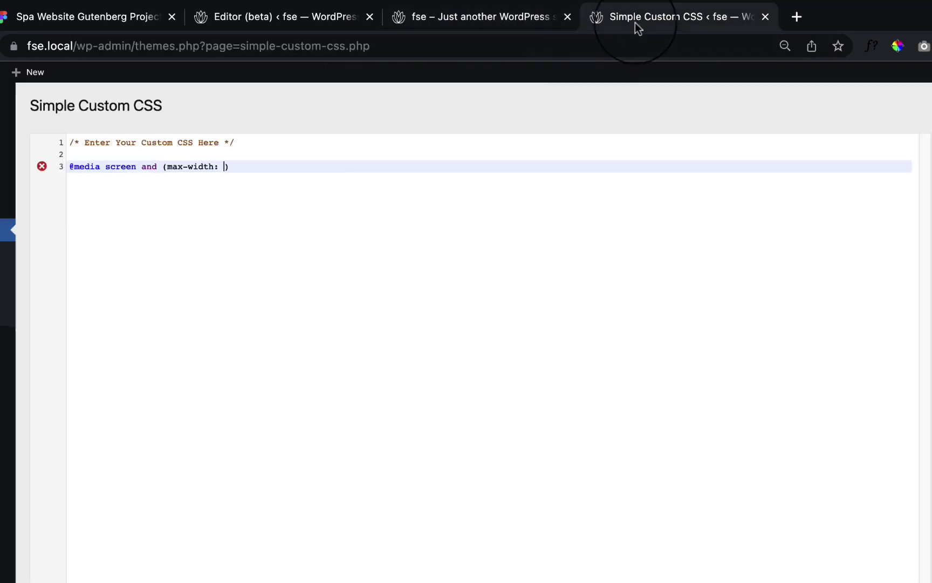
pyautogui.write('67')
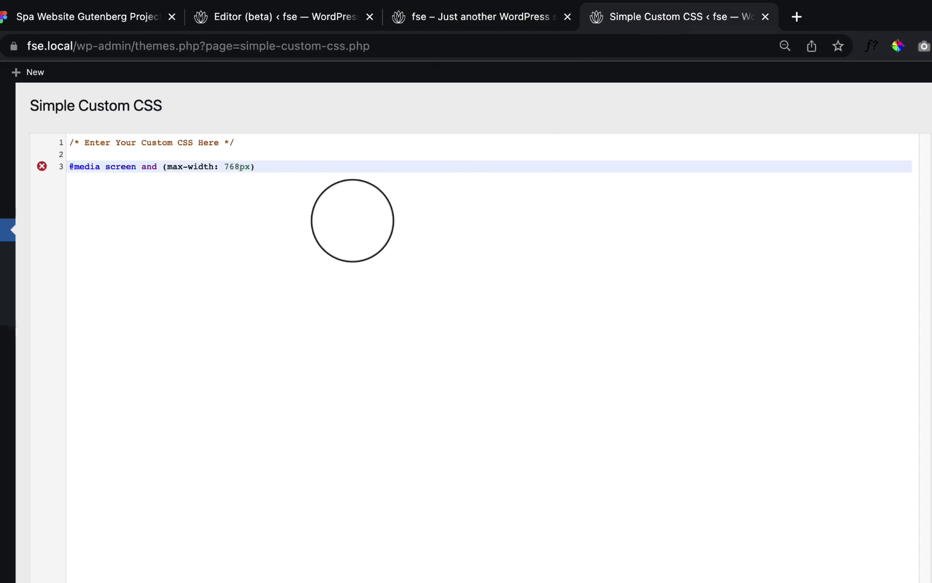
pyautogui.write('{')
pyautogui.press('Return')
pyautogui.press('super+v')
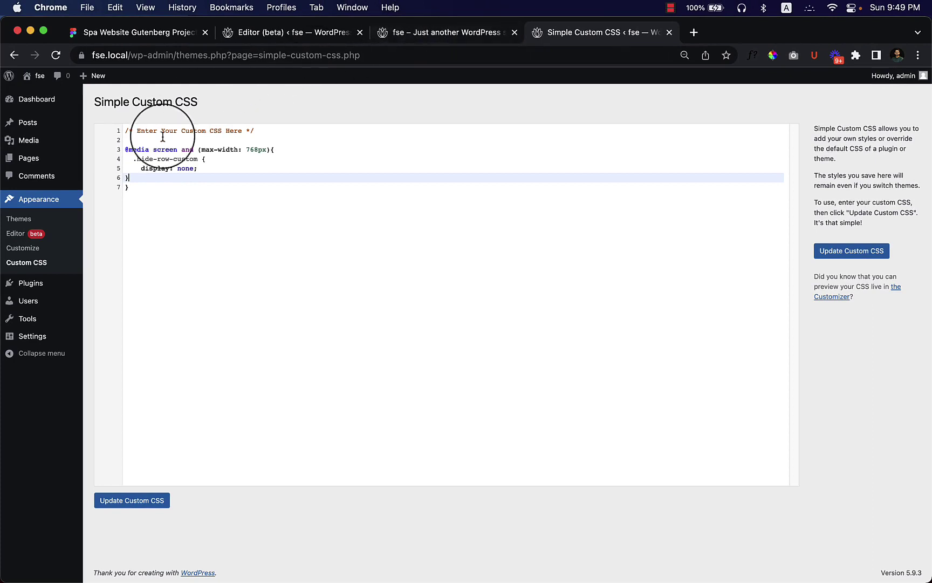
pyautogui.moveTo(138, 159); pyautogui.dragTo(162, 160)
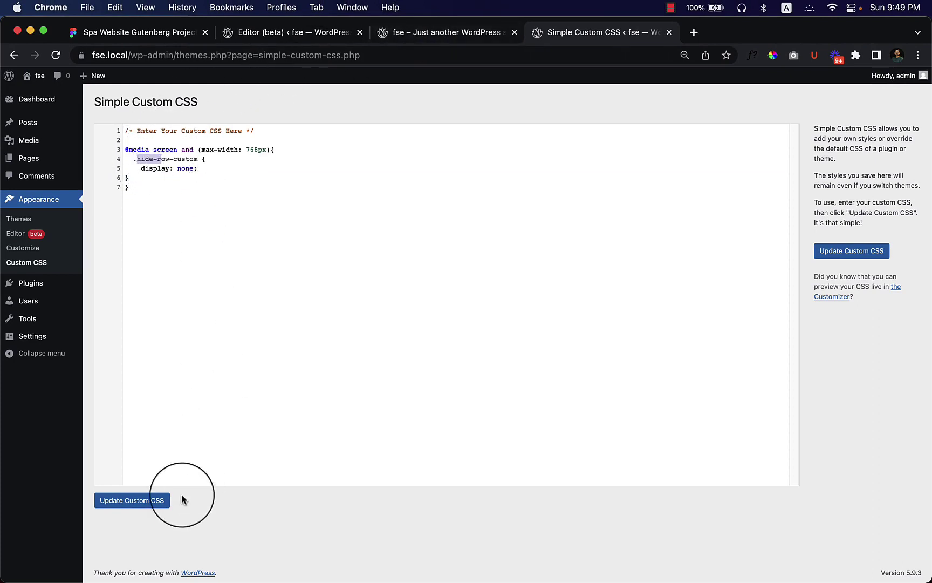
pyautogui.click(144, 509)
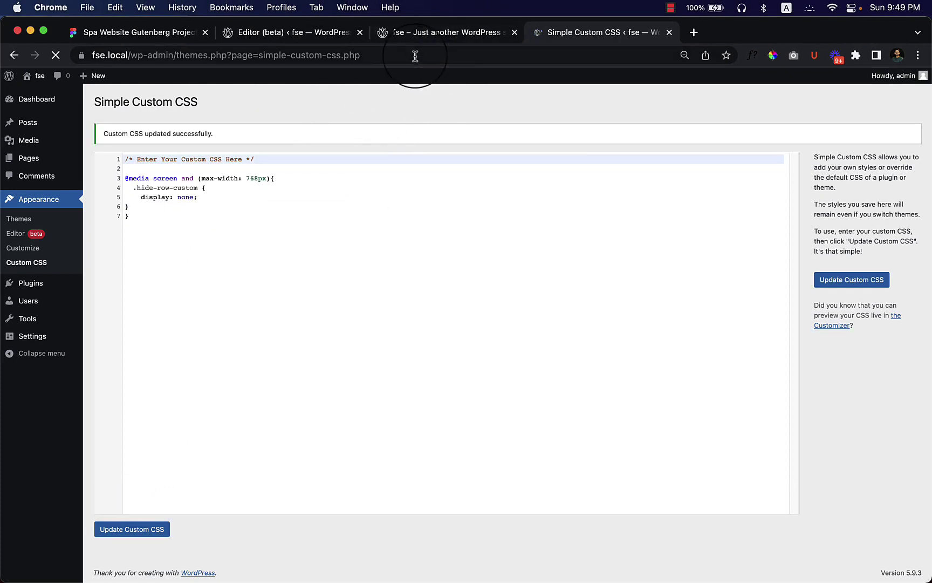
# Step: Reload the live site and narrow the responsive preview from 768 to 711 px
pyautogui.click(452, 34)
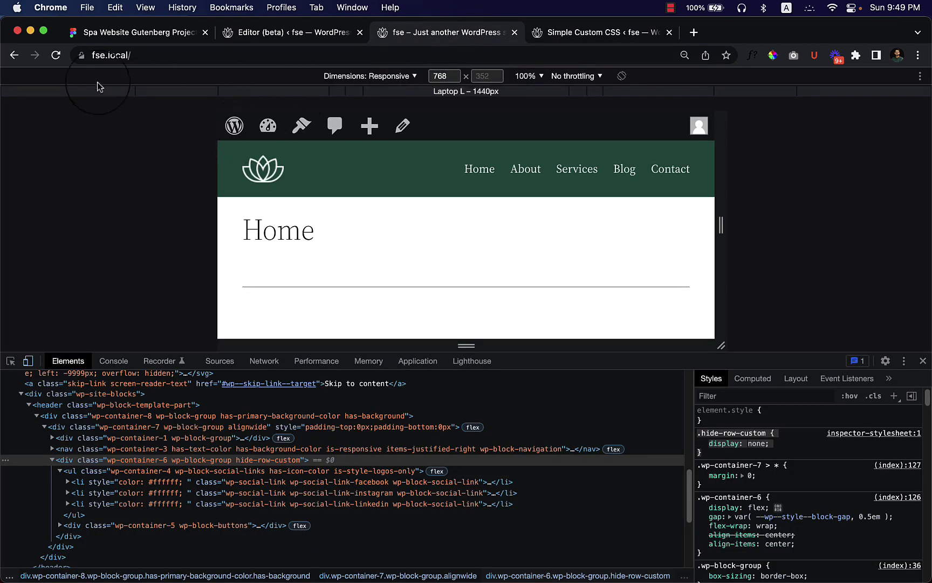
pyautogui.click(59, 57)
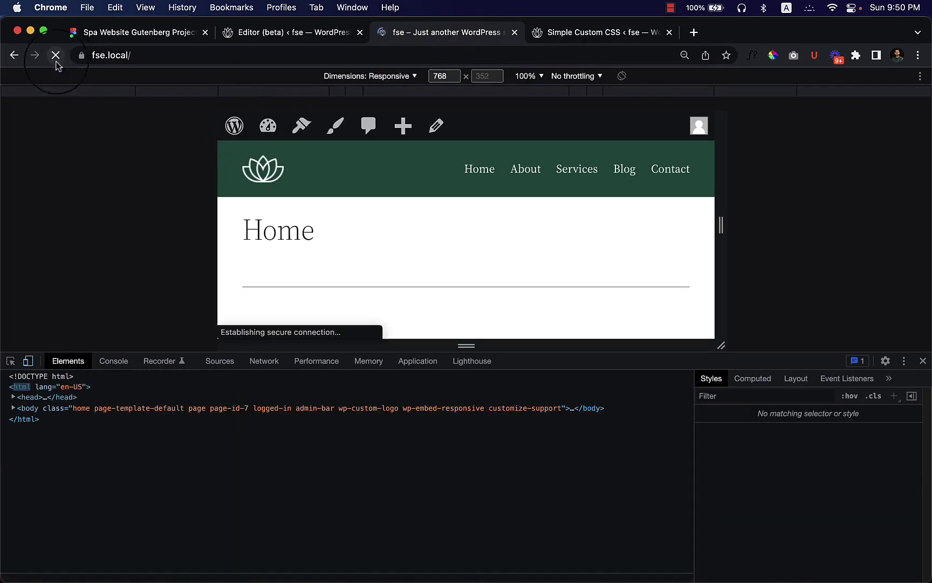
pyautogui.click(440, 77)
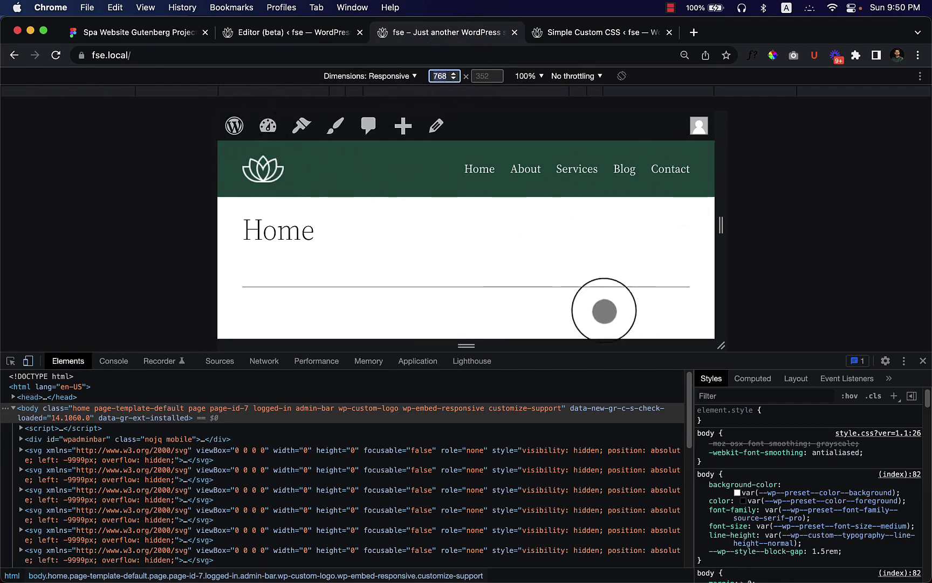
pyautogui.moveTo(723, 231); pyautogui.dragTo(692, 241)
# Step: Move the Simple Custom CSS tab to second place and review the max-width 768px breakpoint
pyautogui.click(248, 33)
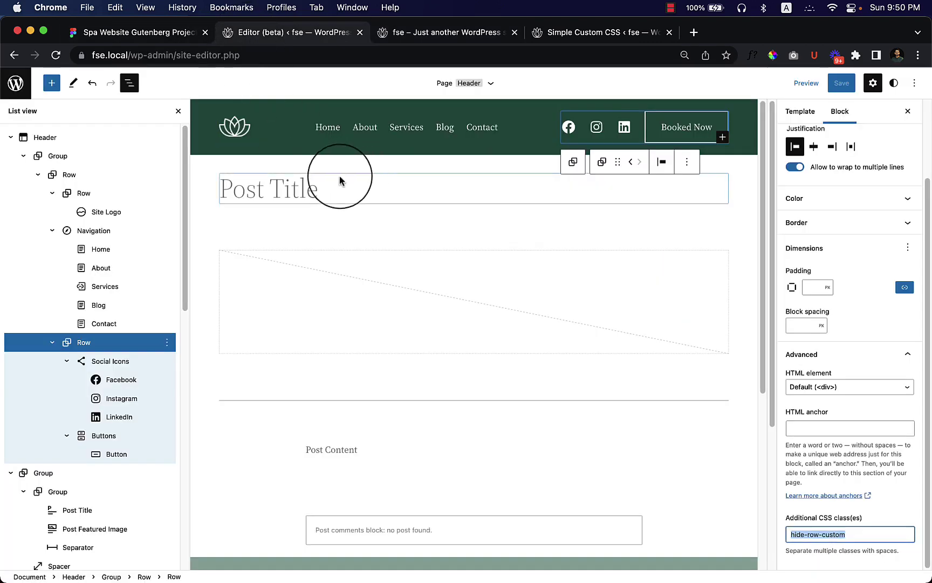
pyautogui.moveTo(592, 44); pyautogui.dragTo(275, 38)
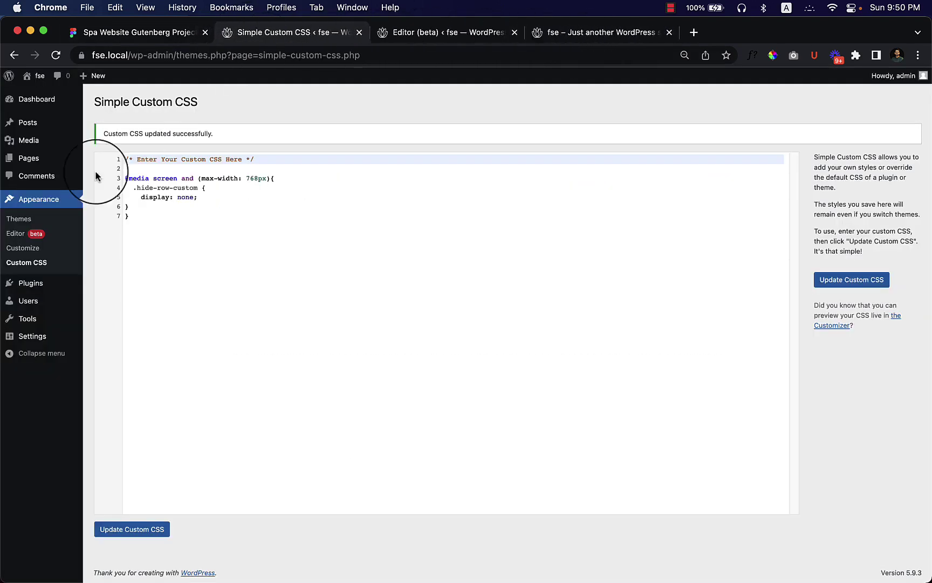
pyautogui.moveTo(202, 179); pyautogui.dragTo(239, 179)
pyautogui.doubleClick(252, 180)
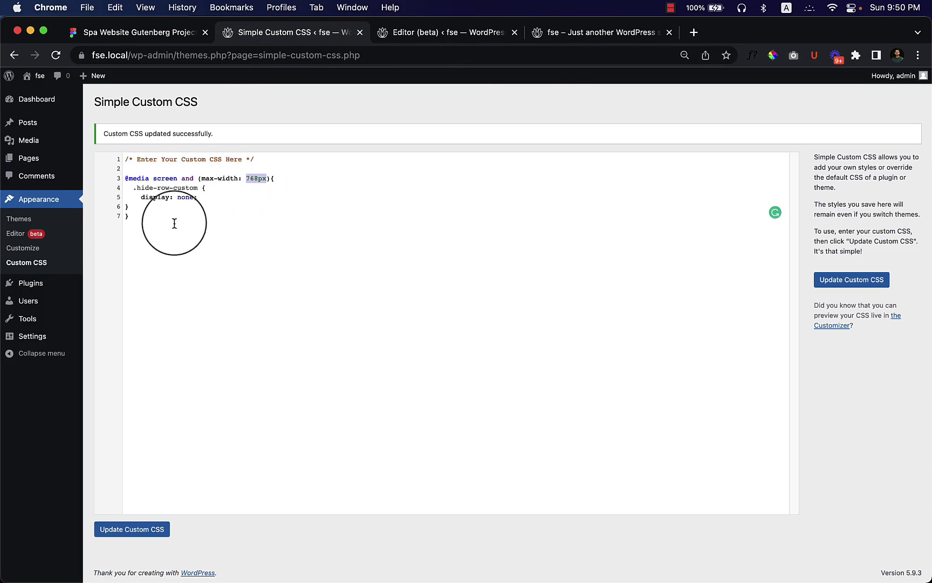
pyautogui.moveTo(130, 216)
pyautogui.mouseDown()
pyautogui.moveTo(113, 192)
pyautogui.moveTo(129, 190)
pyautogui.moveTo(134, 207)
pyautogui.mouseUp()
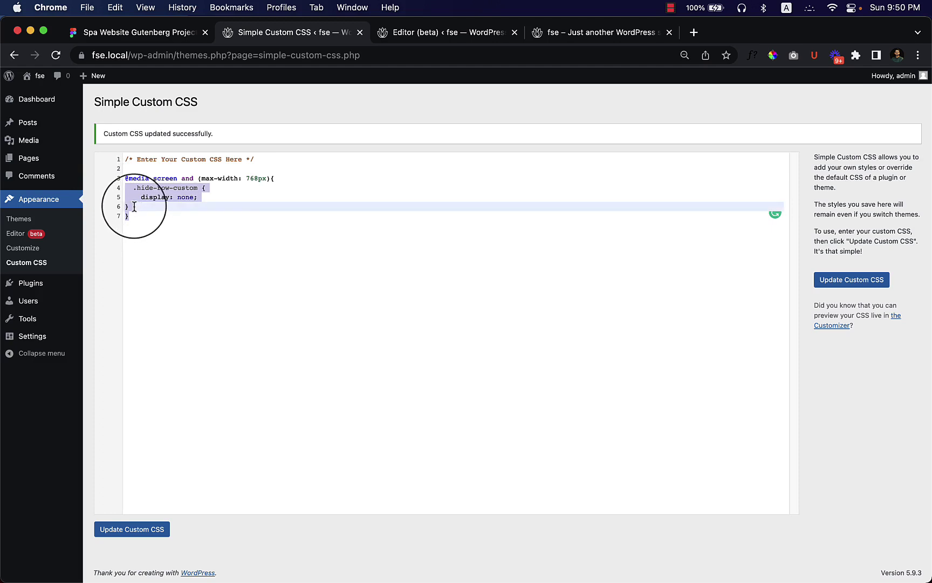
pyautogui.click(249, 178)
pyautogui.moveTo(246, 178); pyautogui.dragTo(258, 178)
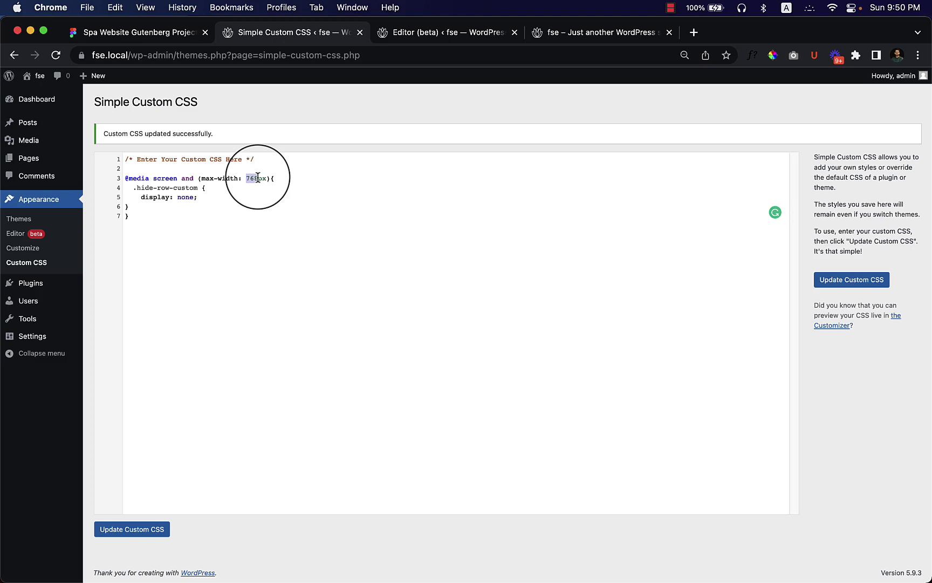
pyautogui.click(461, 34)
# Step: Test 910 and 756 px widths, set the Mobile L 425 px preview, and open the hamburger menu
pyautogui.hotkey('ctrl', 'Tab')
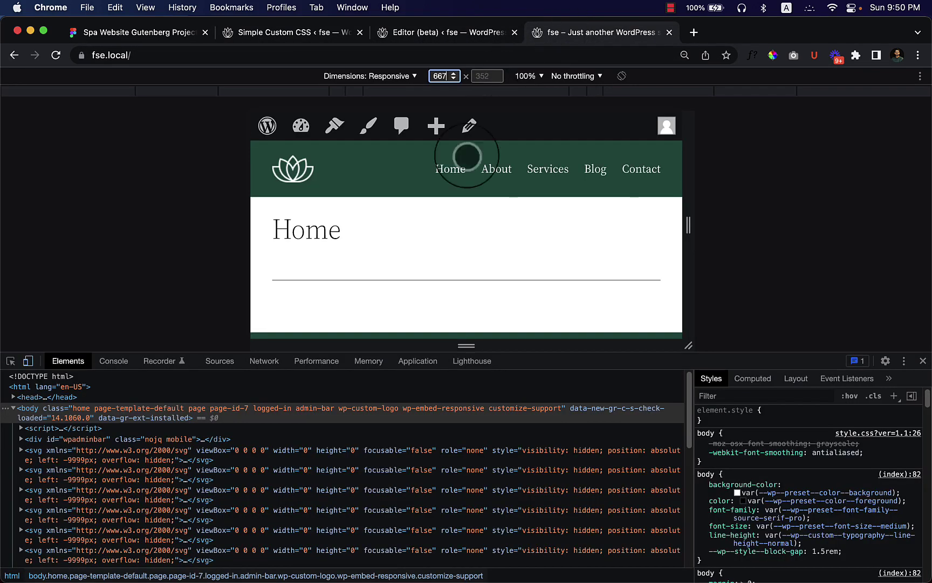
pyautogui.moveTo(691, 225); pyautogui.dragTo(768, 218)
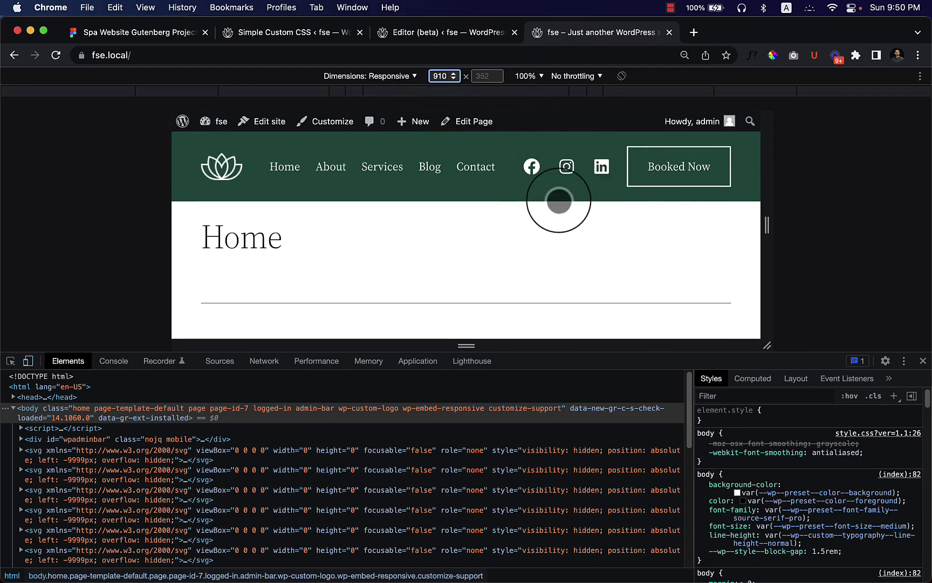
pyautogui.moveTo(767, 226); pyautogui.dragTo(718, 241)
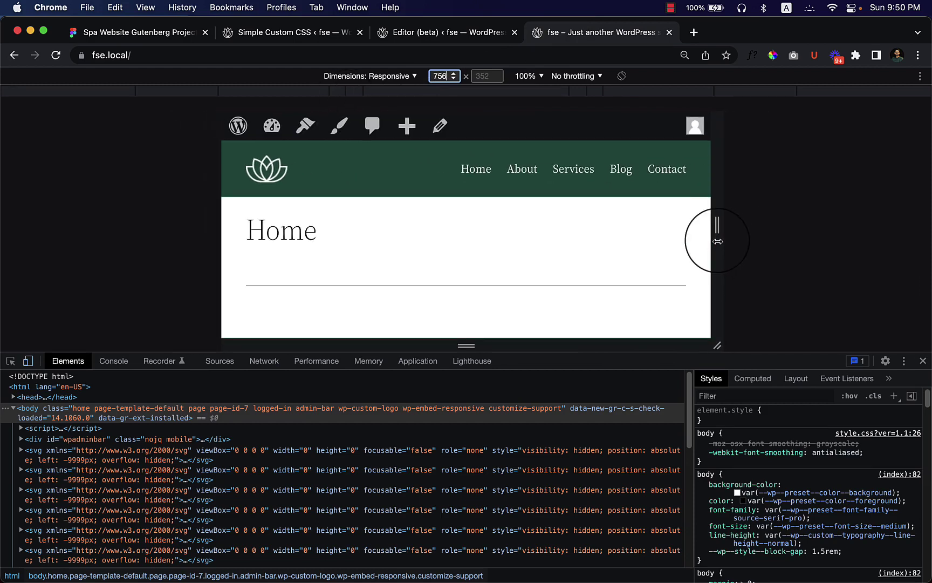
pyautogui.click(377, 36)
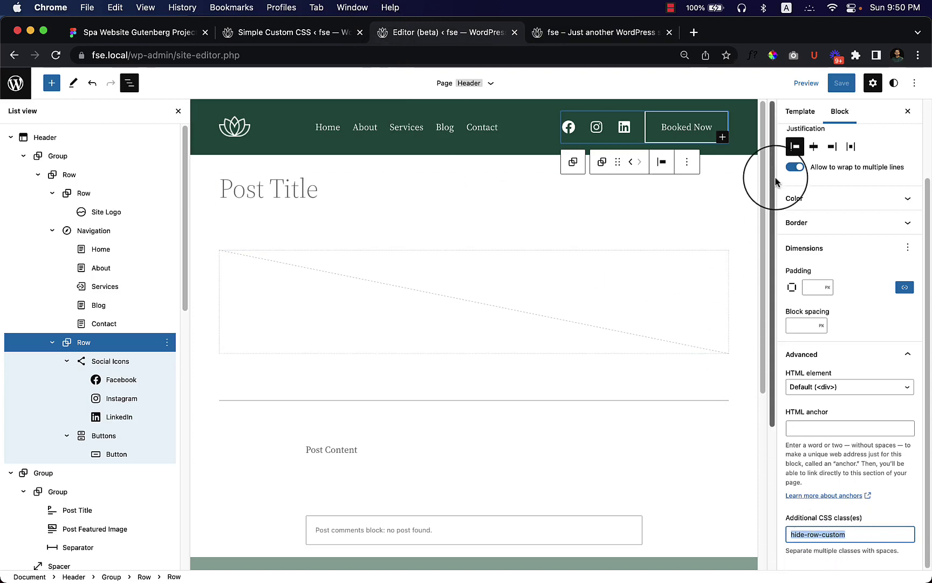
pyautogui.click(591, 34)
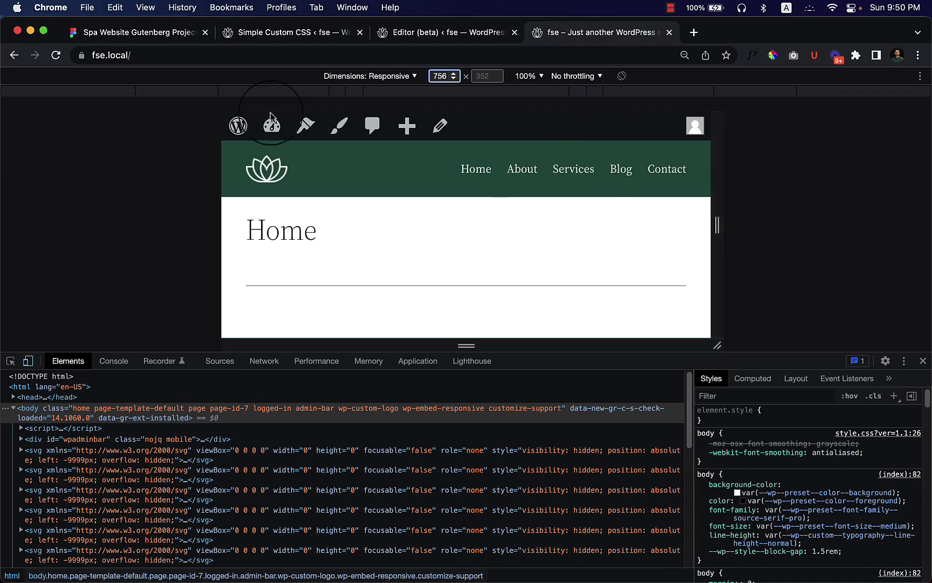
pyautogui.click(344, 93)
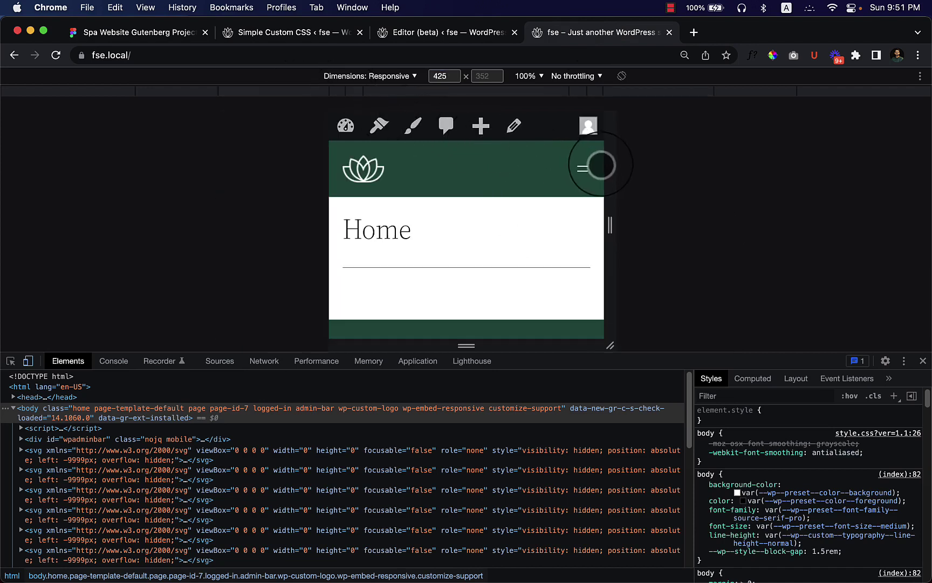
pyautogui.click(588, 170)
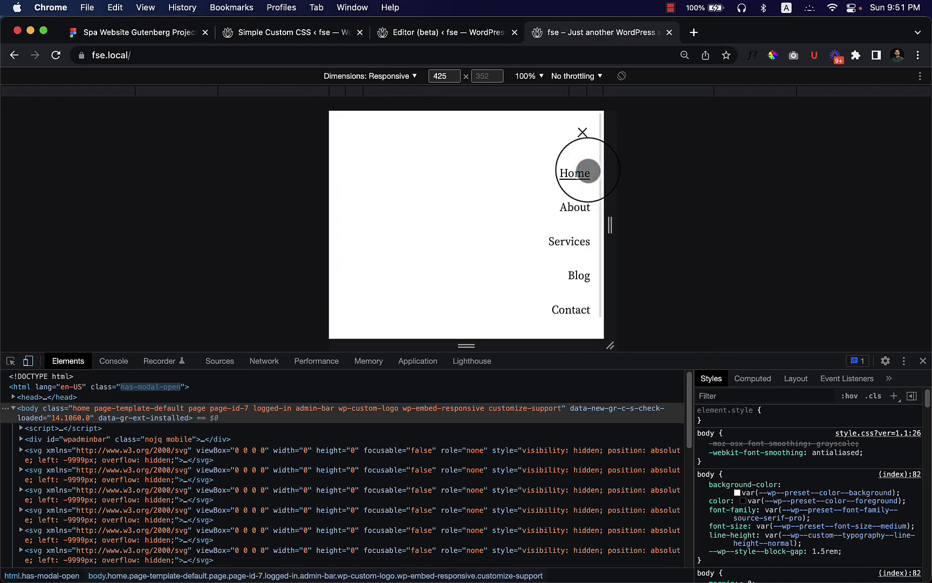
# Step: Toggle the header navigation overlay and make the preview 539 px tall
pyautogui.click(583, 135)
pyautogui.click(588, 172)
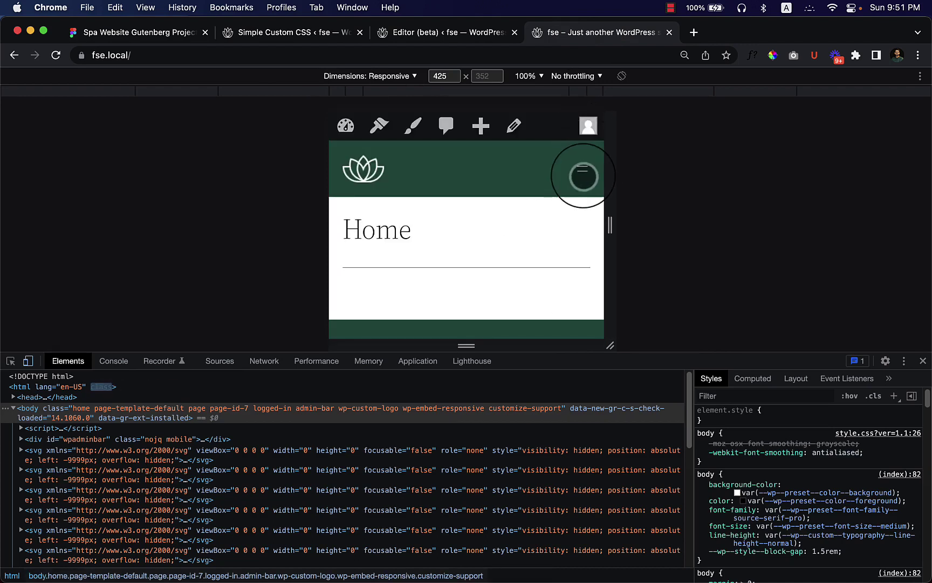
pyautogui.click(593, 135)
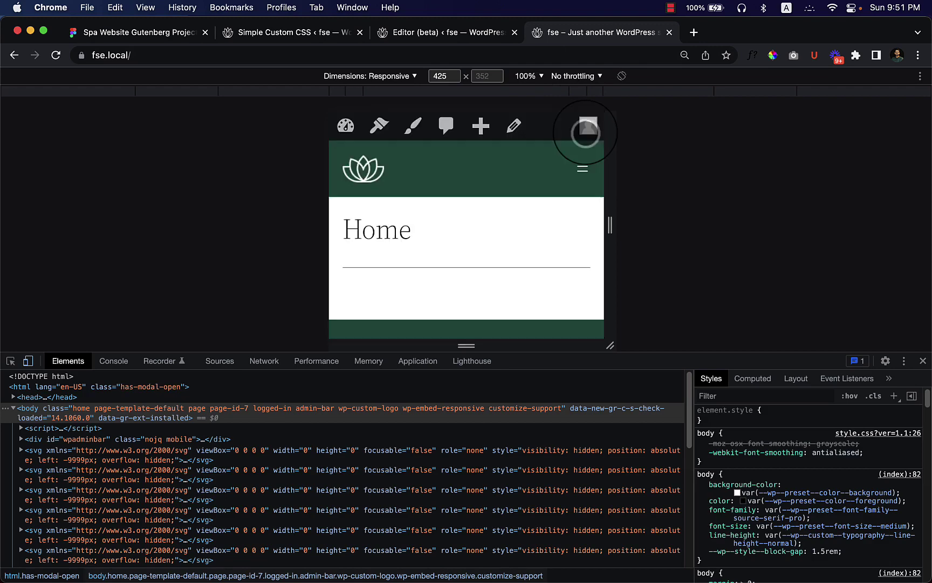
pyautogui.moveTo(777, 344); pyautogui.dragTo(779, 455)
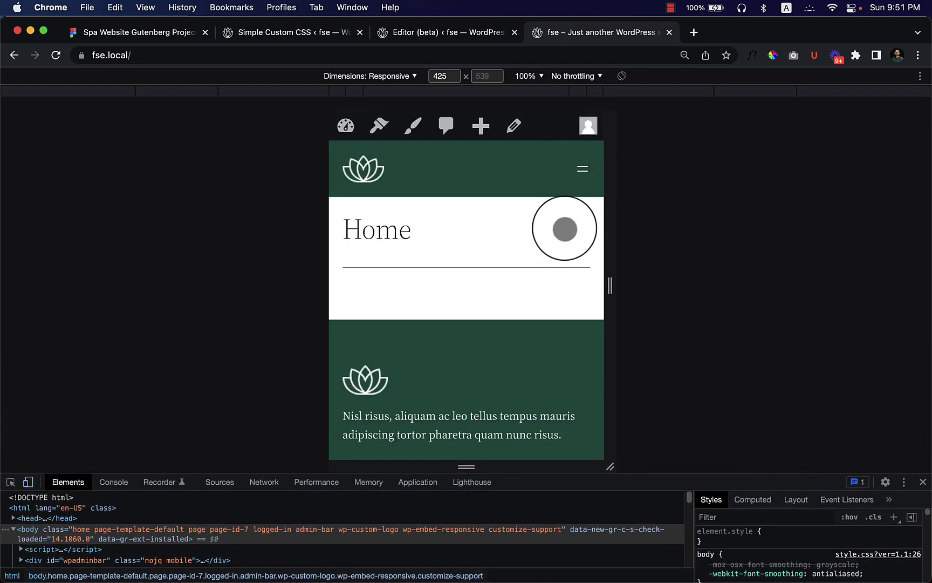
pyautogui.click(582, 169)
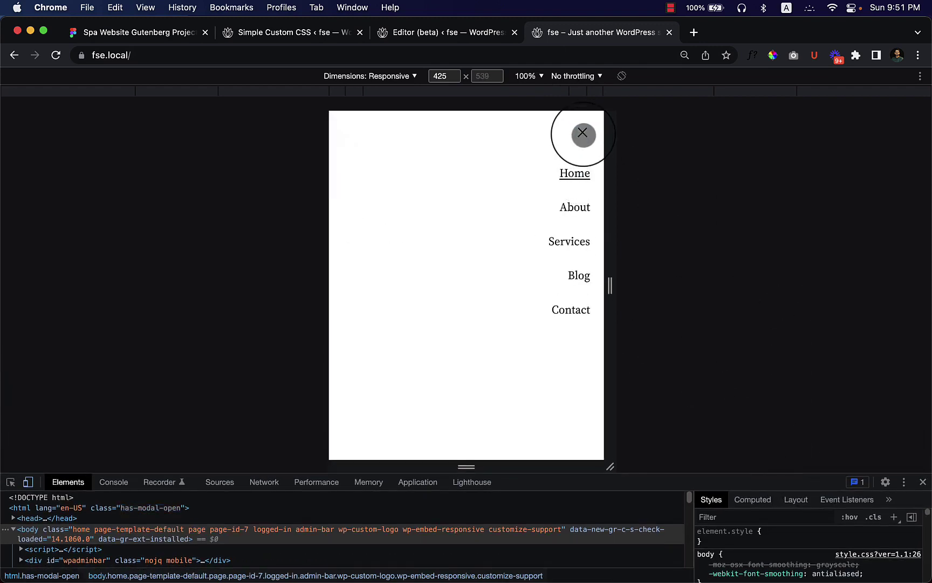
pyautogui.click(583, 136)
# Step: Open and close the footer Services and About menu overlays
pyautogui.scroll(-3, 568, 340)
pyautogui.scroll(-5, 440, 306)
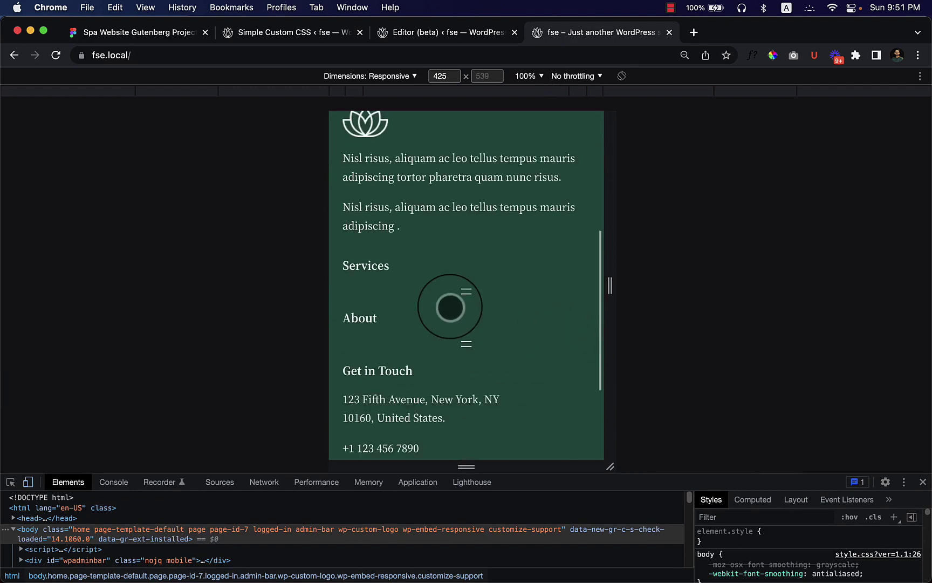
pyautogui.click(468, 164)
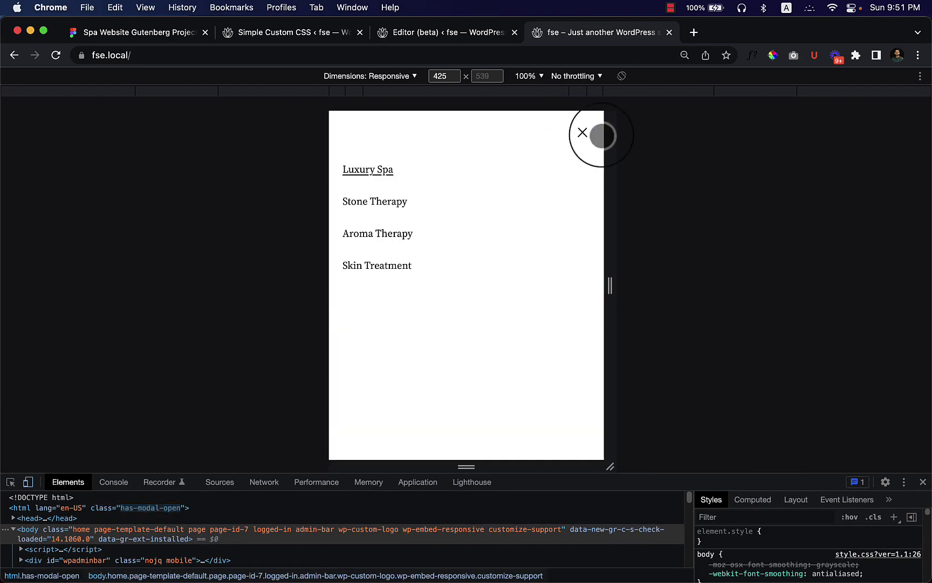
pyautogui.click(588, 135)
pyautogui.click(462, 221)
pyautogui.click(583, 140)
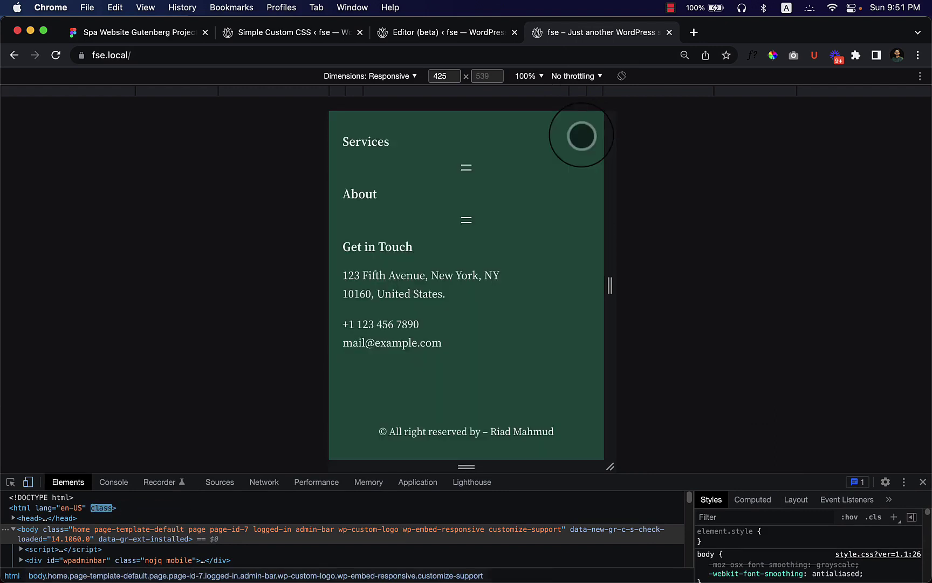
pyautogui.scroll(1, 426, 214)
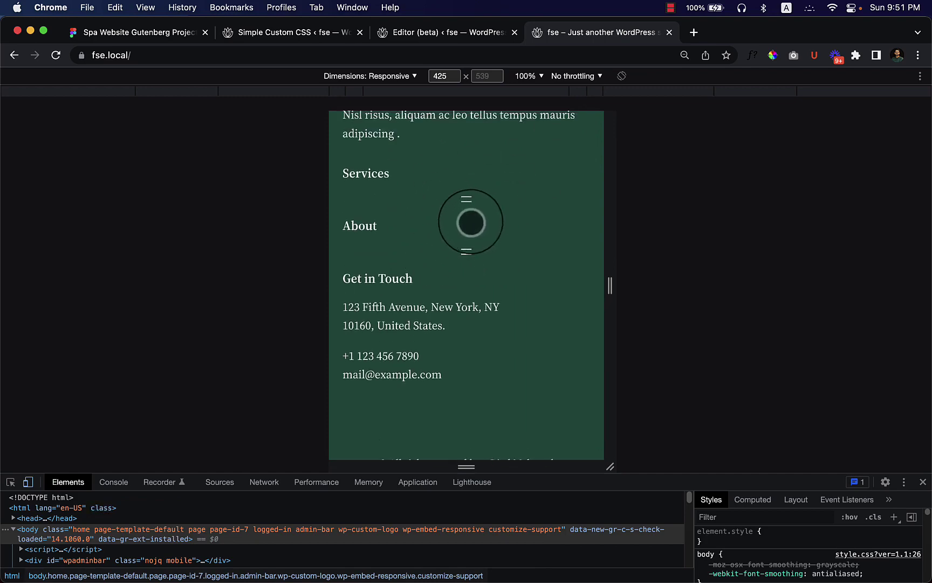
# Step: Turn the footer Services navigation block's Overlay Menu Off
pyautogui.click(451, 34)
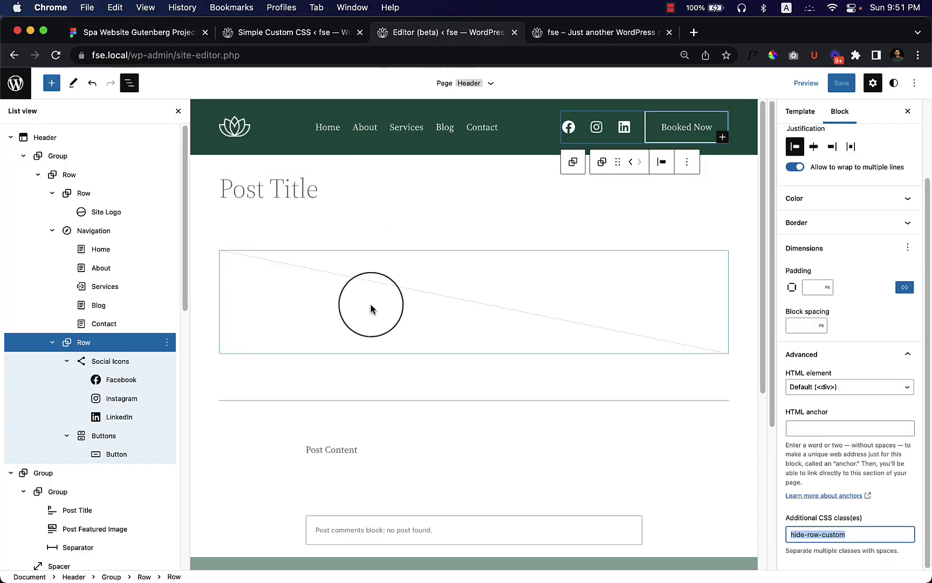
pyautogui.scroll(-6, 464, 339)
pyautogui.click(427, 425)
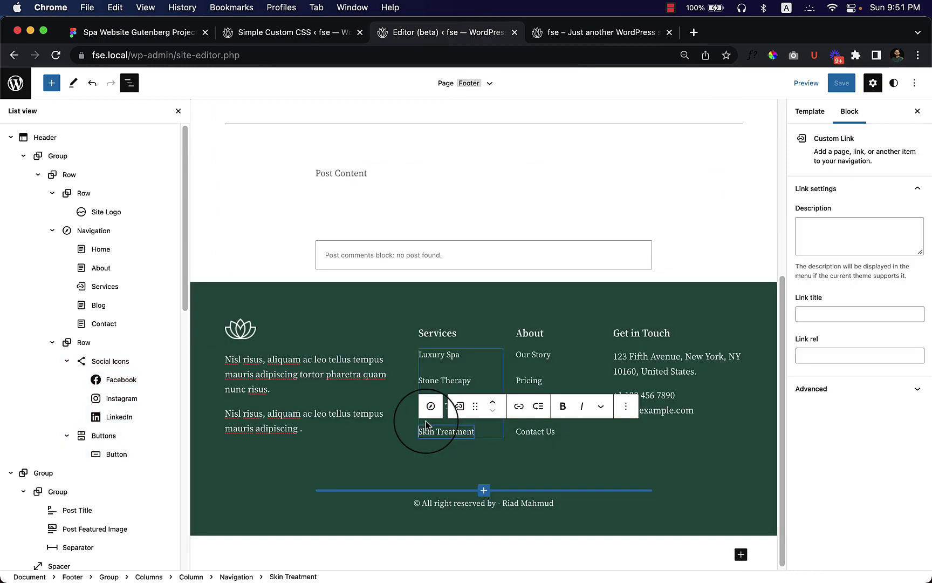
pyautogui.scroll(-6, 73, 510)
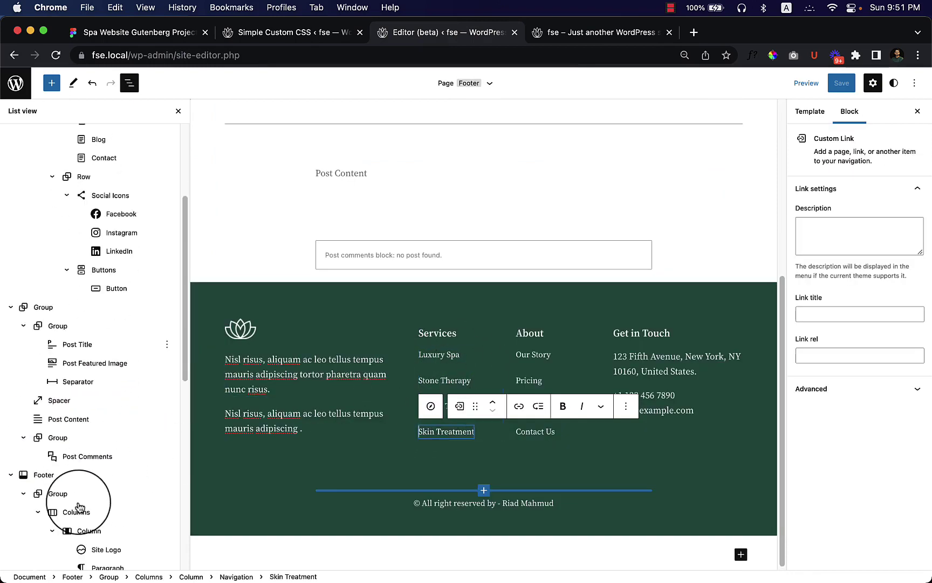
pyautogui.scroll(-5, 125, 512)
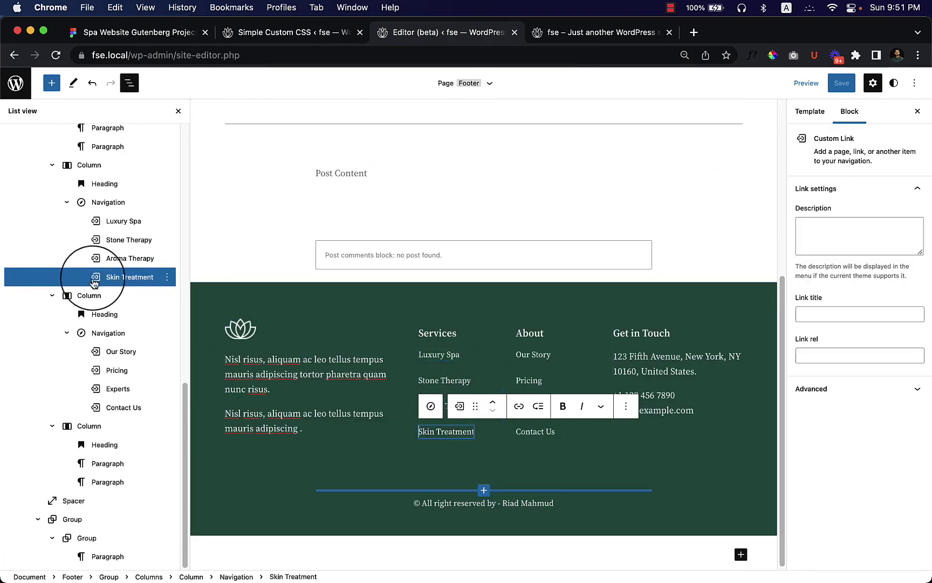
pyautogui.click(124, 203)
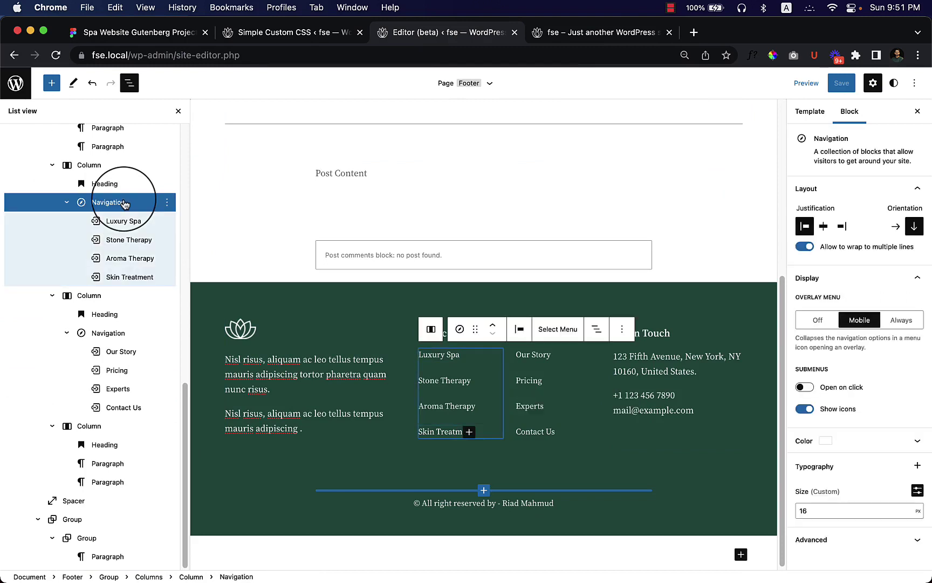
pyautogui.click(819, 322)
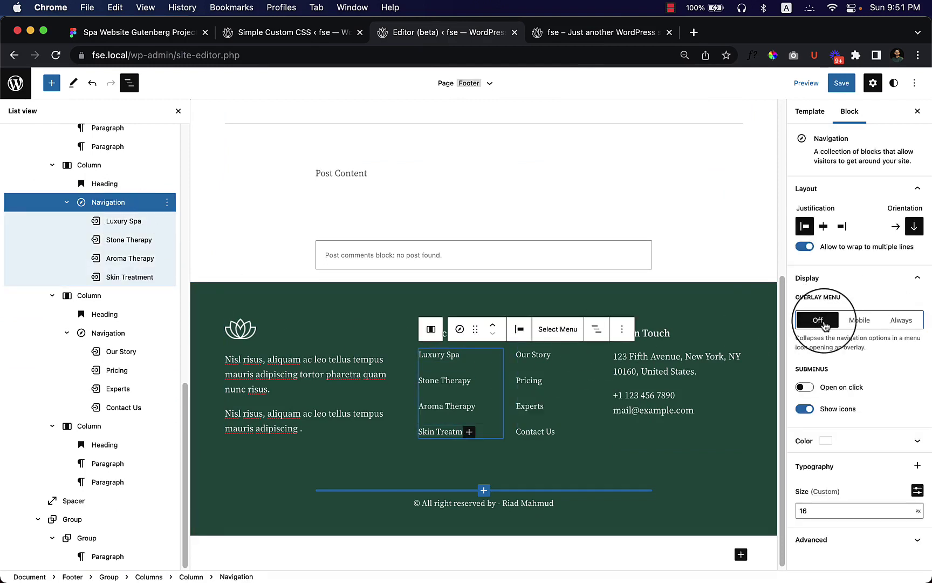
# Step: Select the footer About navigation block and save the Footer changes
pyautogui.click(130, 337)
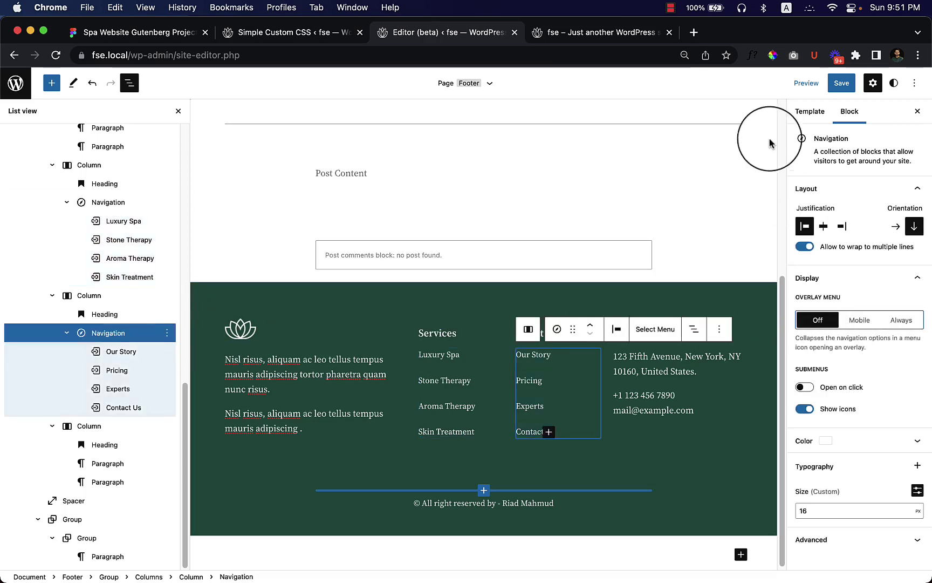
pyautogui.click(841, 83)
pyautogui.click(859, 83)
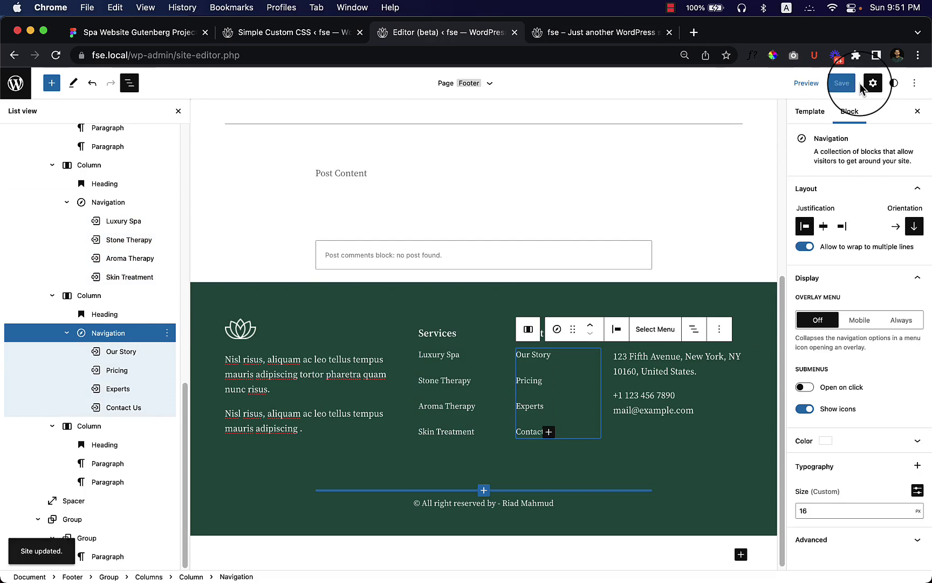
pyautogui.click(584, 42)
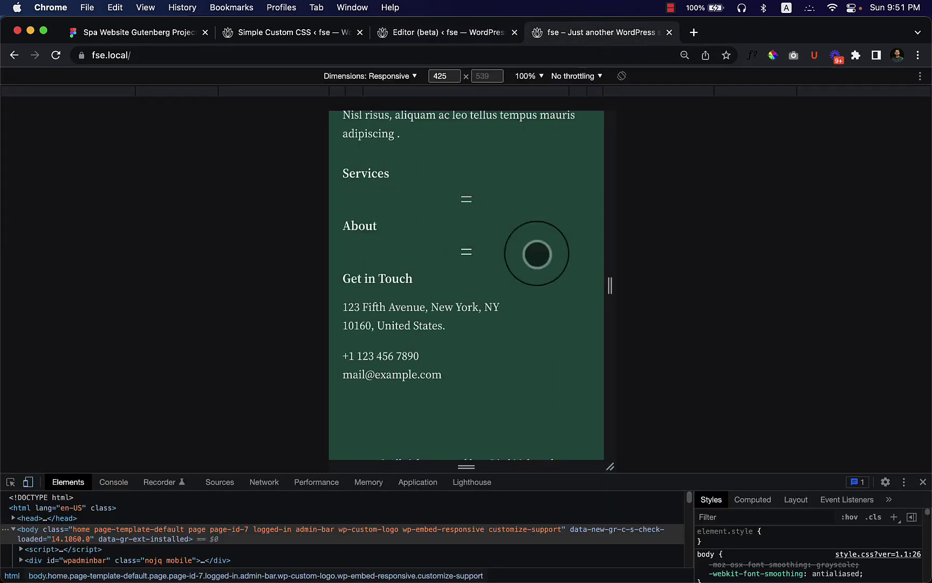
# Step: Reload the front end and scroll through the 425 px footer's Services and About links
pyautogui.rightClick(568, 253)
pyautogui.click(608, 296)
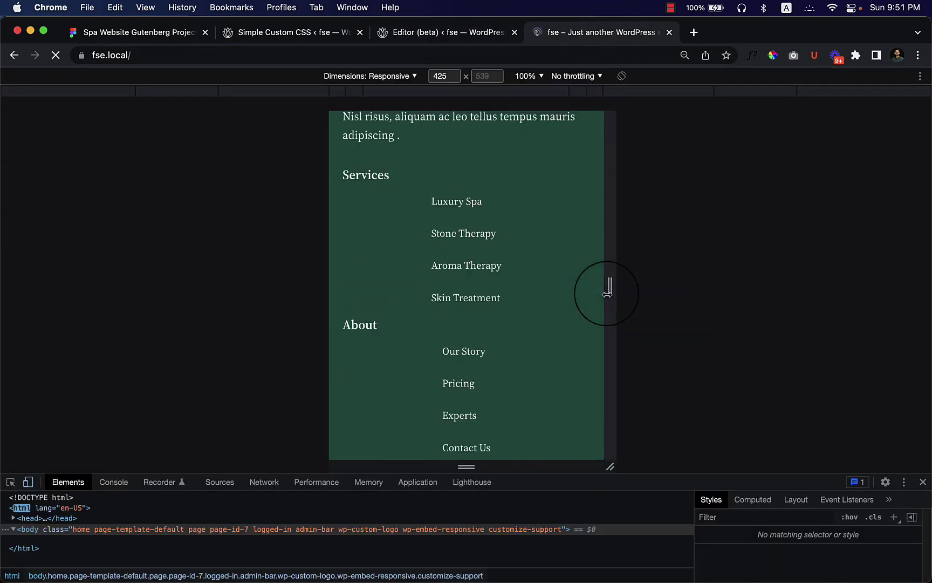
pyautogui.scroll(-5, 544, 262)
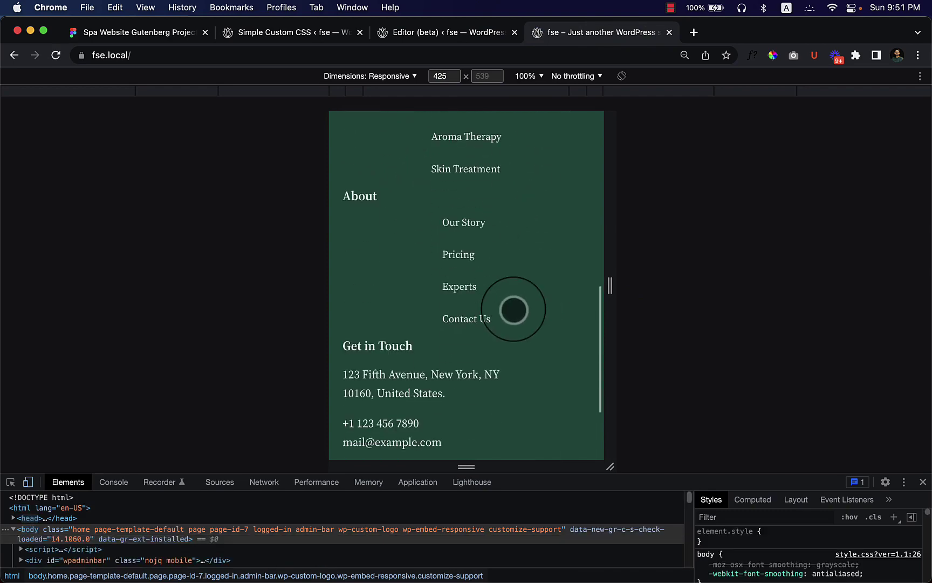
pyautogui.scroll(3, 512, 308)
pyautogui.scroll(5, 514, 312)
pyautogui.scroll(-5, 514, 308)
pyautogui.scroll(1, 485, 270)
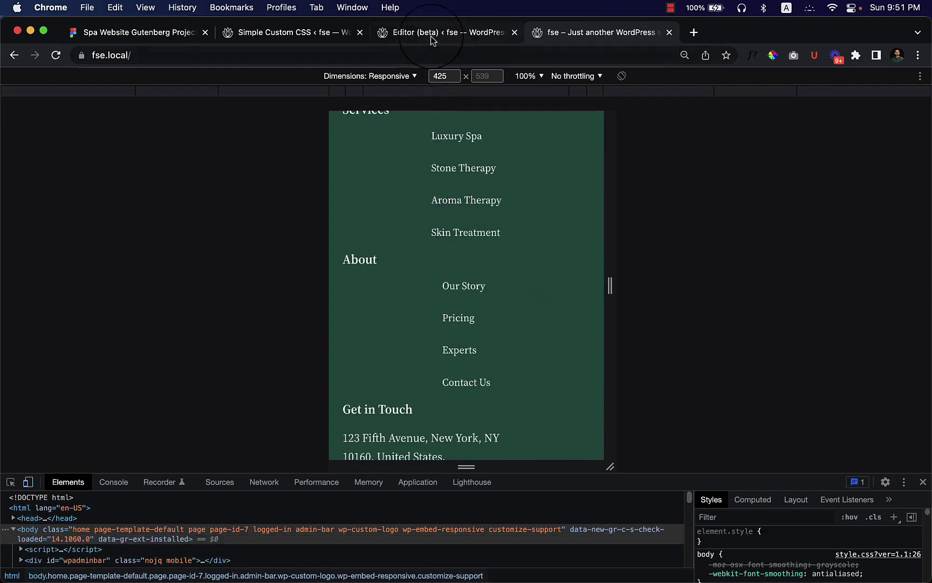
pyautogui.click(448, 32)
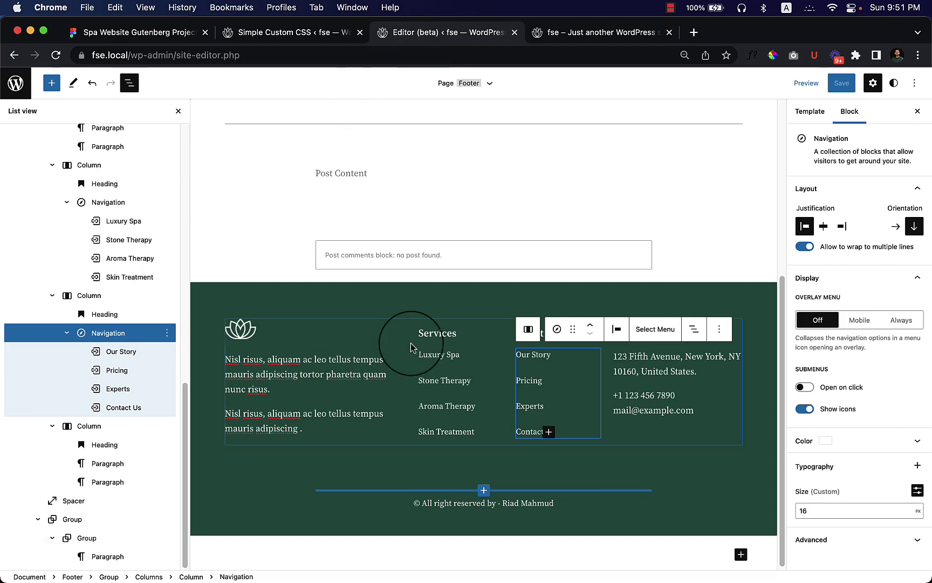
# Step: Set Justification to left on the About and Services footer menus and save the Footer
pyautogui.click(118, 340)
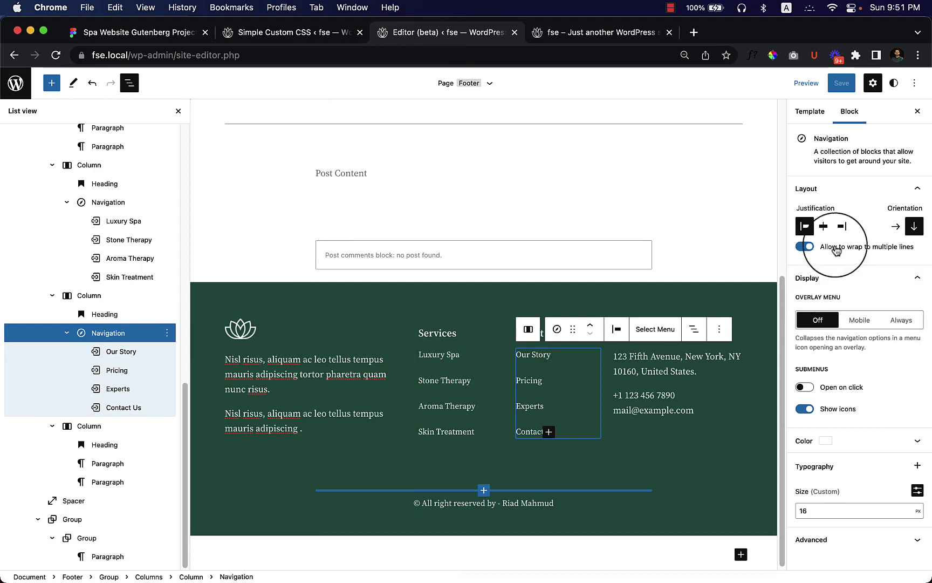
pyautogui.click(824, 226)
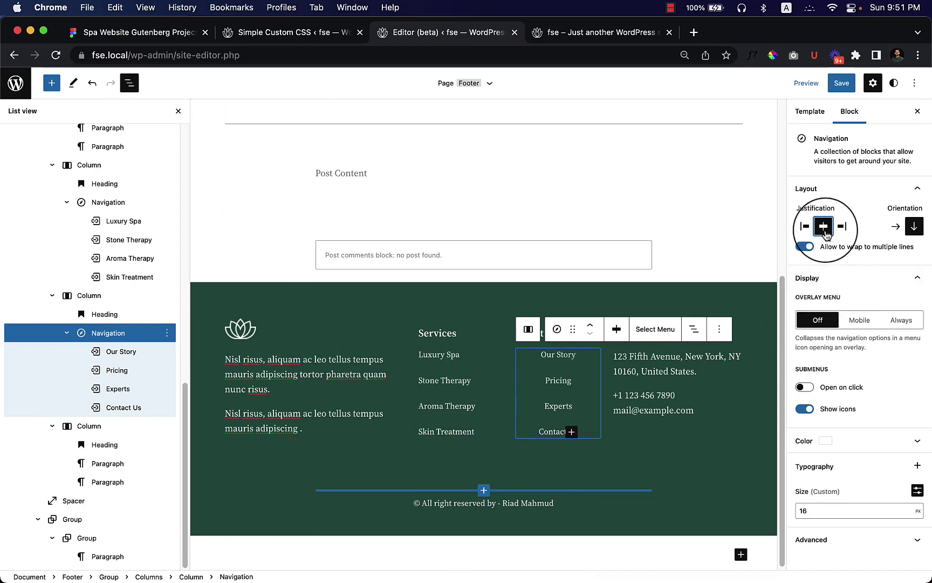
pyautogui.click(805, 226)
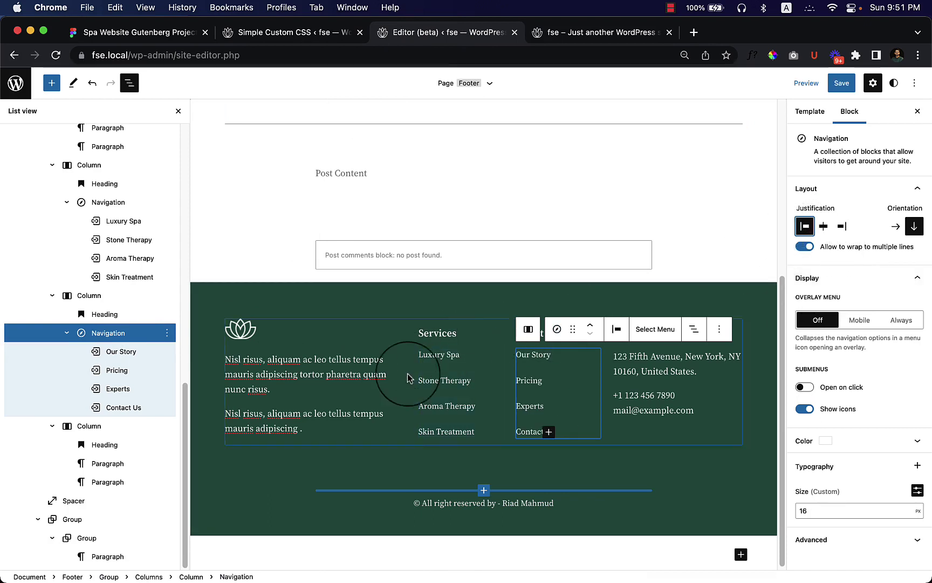
pyautogui.click(108, 203)
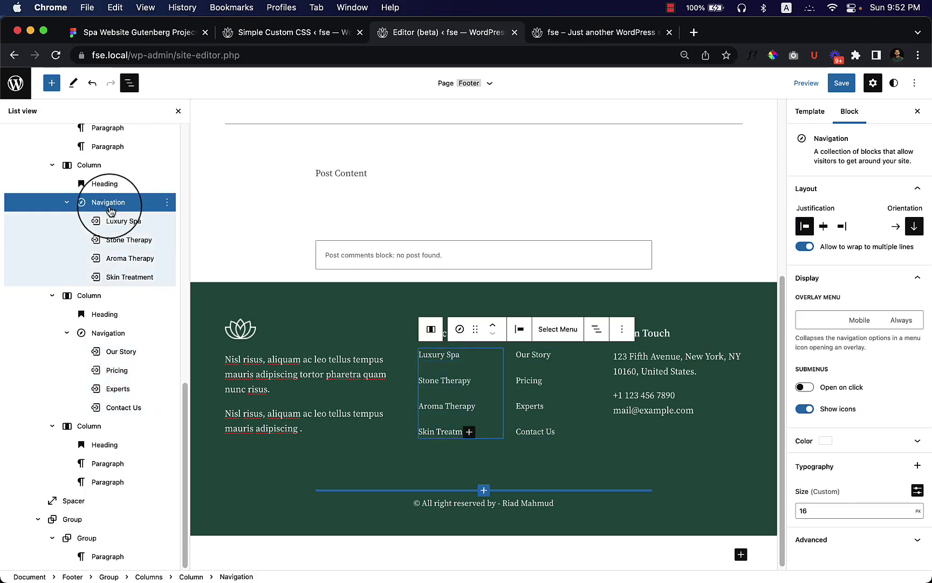
pyautogui.click(824, 228)
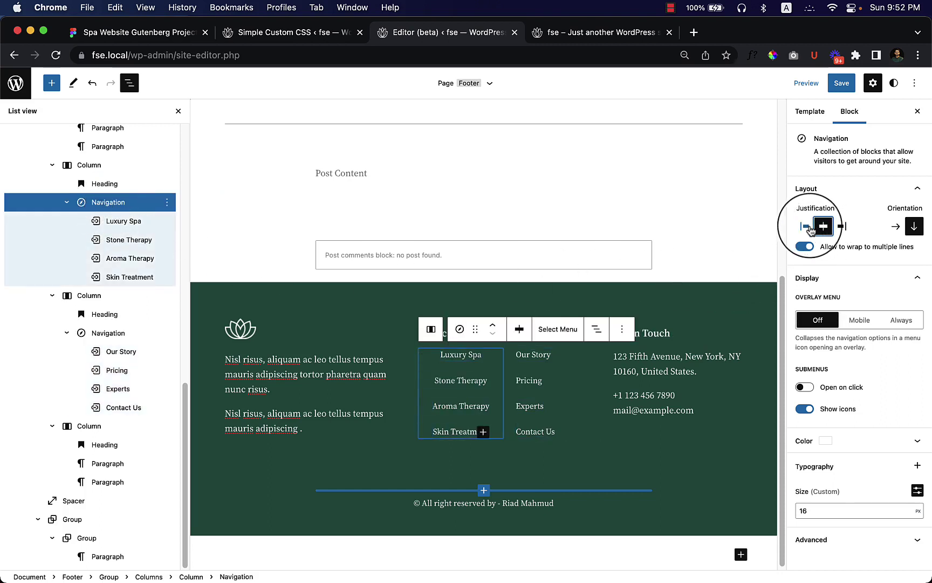
pyautogui.click(806, 227)
pyautogui.click(842, 83)
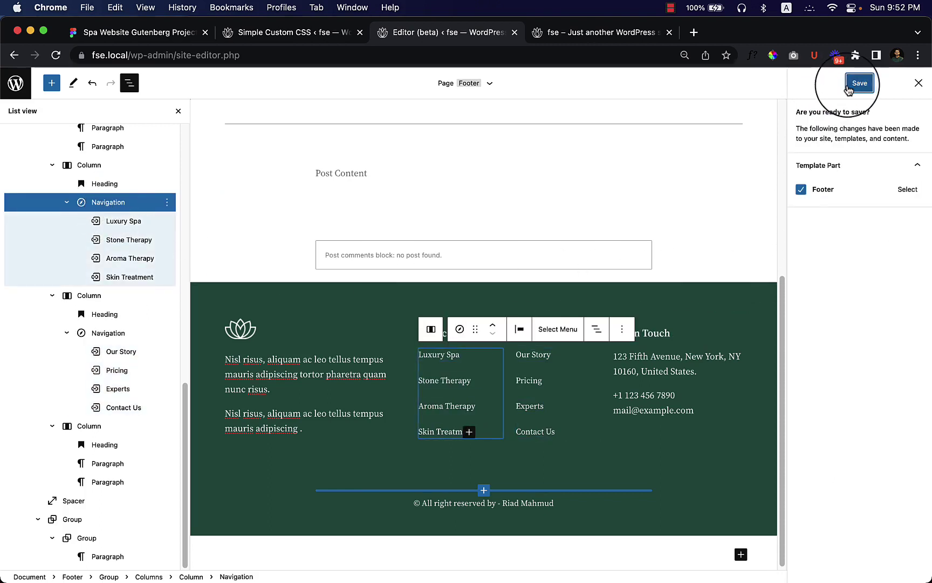
pyautogui.click(859, 83)
# Step: Reload the fse.local front-end preview to load the saved footer changes
pyautogui.click(629, 39)
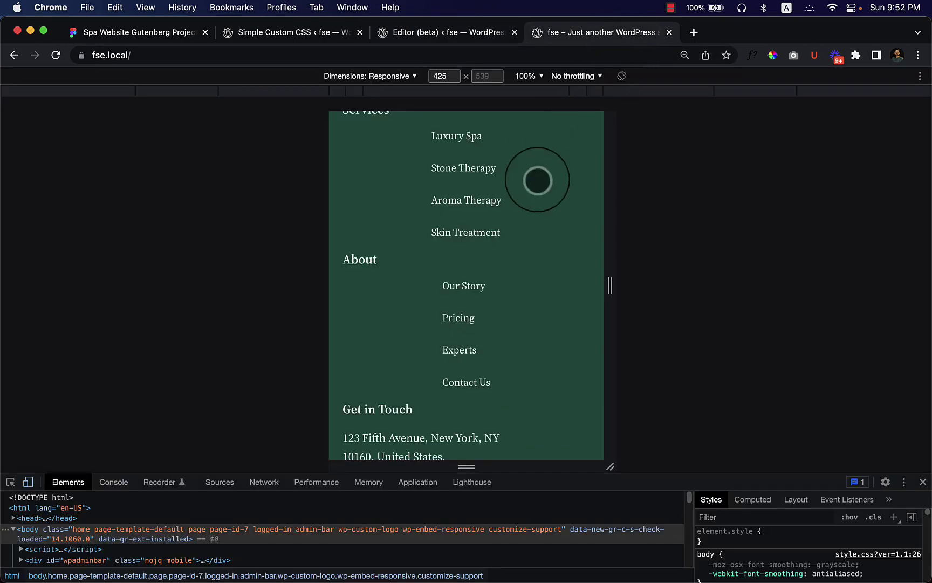
pyautogui.rightClick(537, 247)
pyautogui.click(570, 288)
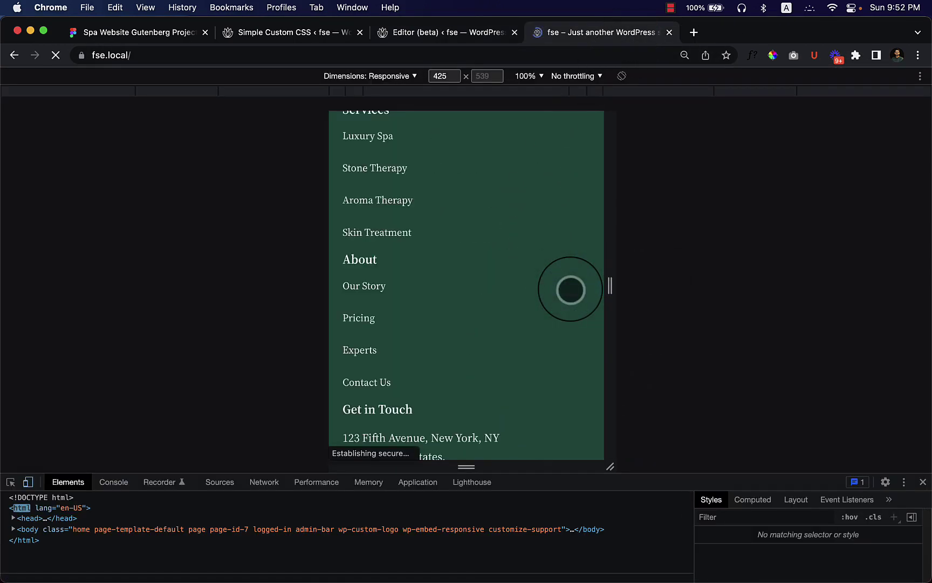
# Step: Enlarge the 425 px phone viewport, check the flush-left footer menus, and open the header's mobile menu
pyautogui.moveTo(645, 474); pyautogui.dragTo(639, 536)
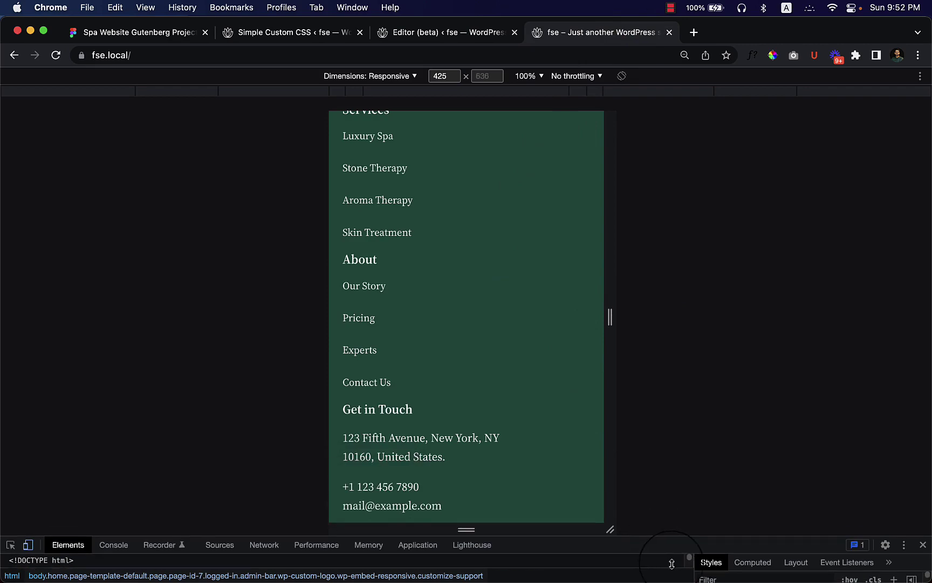
pyautogui.scroll(-3, 499, 394)
pyautogui.scroll(7, 502, 396)
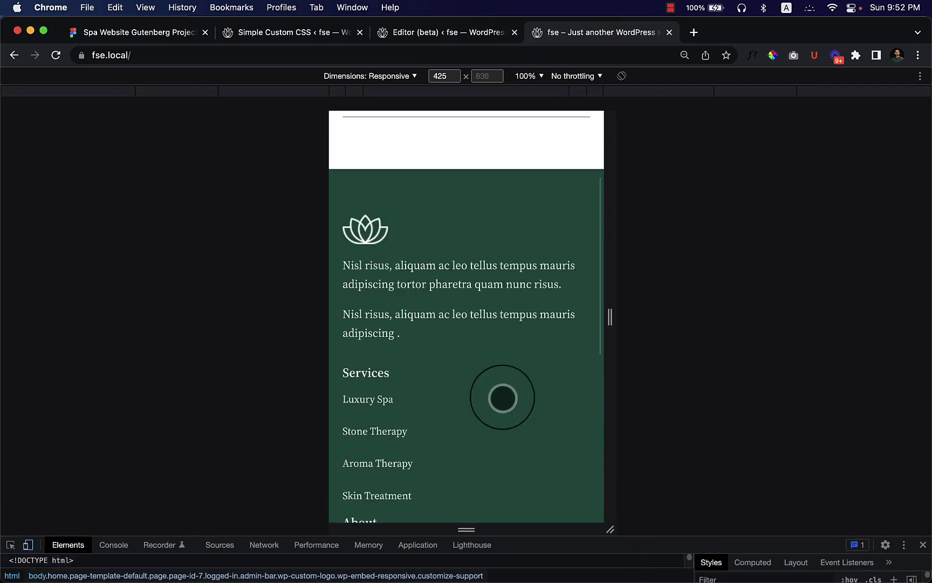
pyautogui.scroll(2, 501, 396)
pyautogui.scroll(-10, 500, 395)
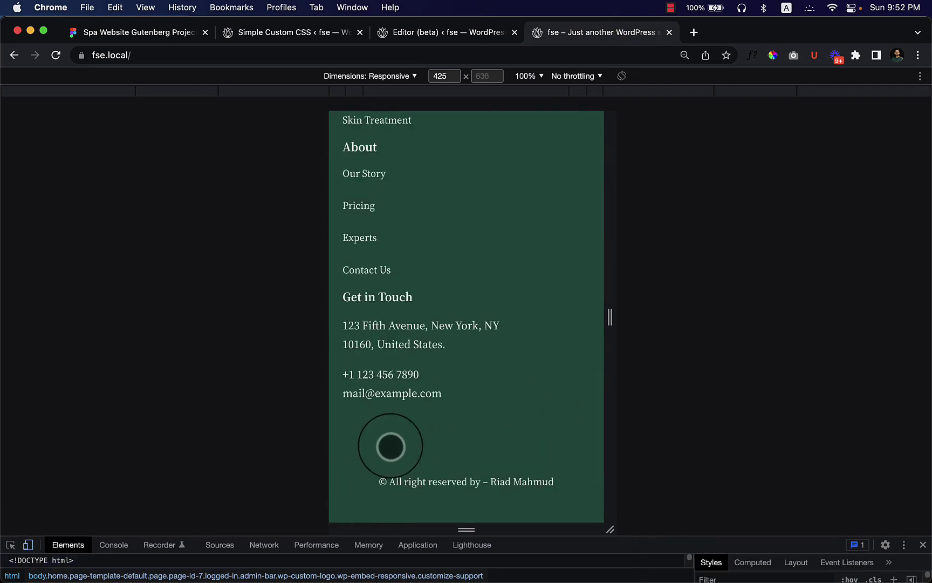
pyautogui.scroll(10, 518, 362)
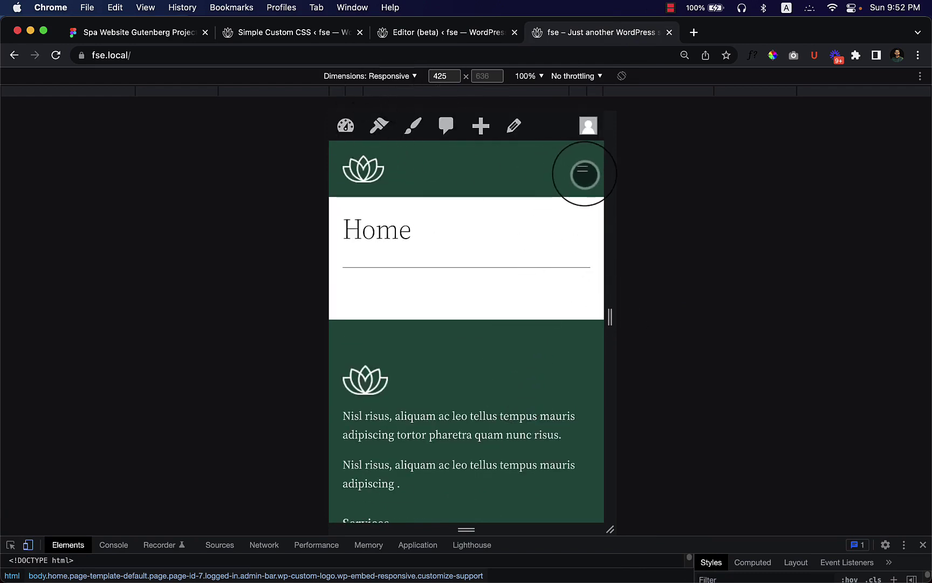
pyautogui.click(584, 175)
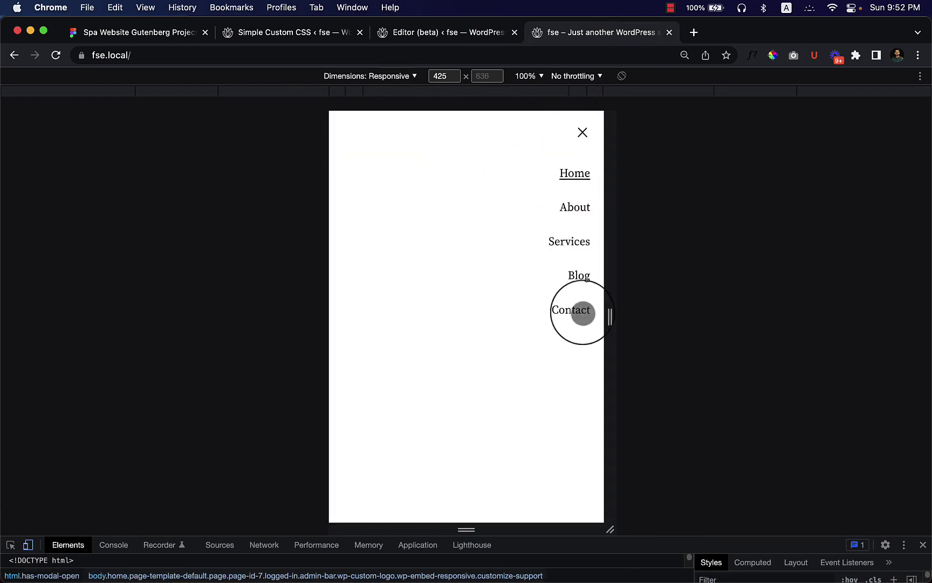
# Step: Back in the Site Editor, select the whole header Navigation block
pyautogui.click(401, 33)
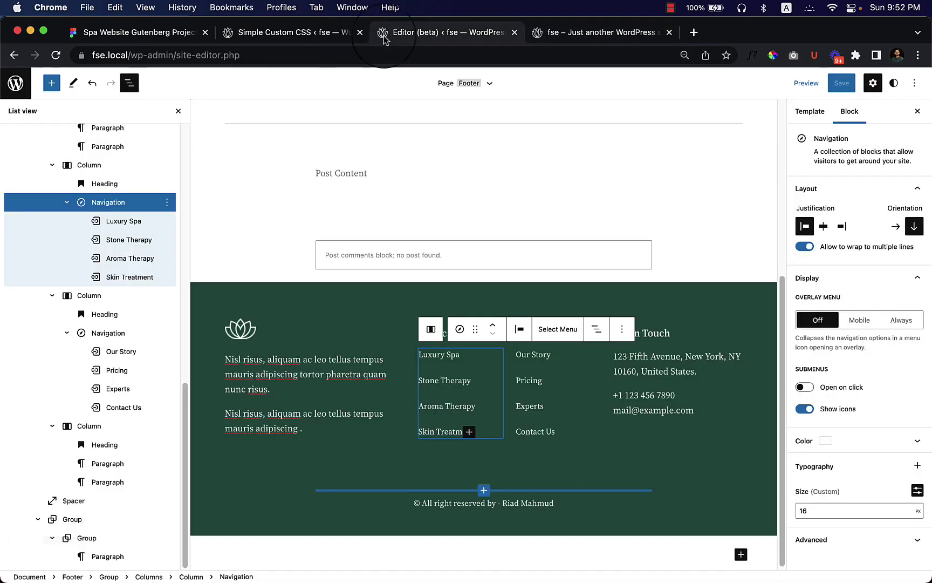
pyautogui.scroll(5, 377, 243)
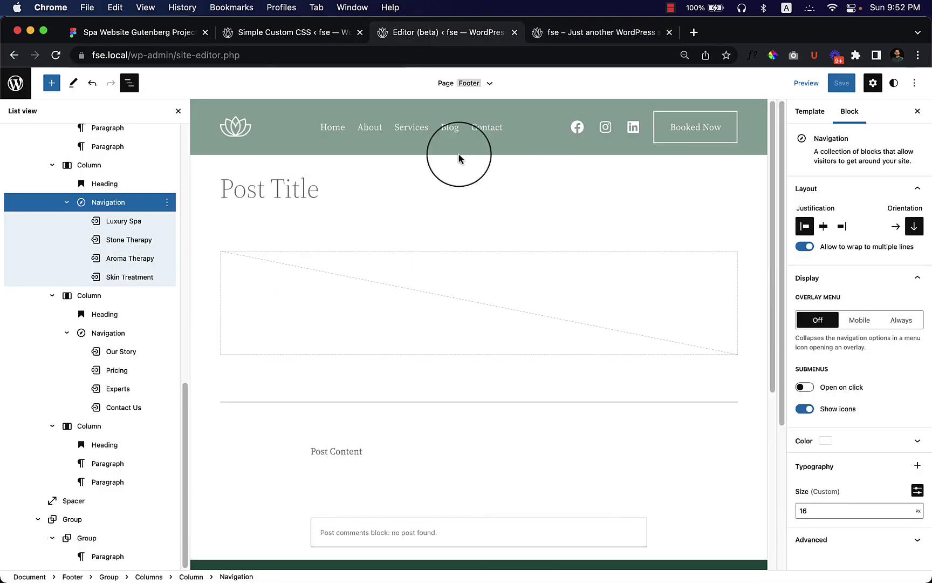
pyautogui.click(413, 128)
pyautogui.scroll(10, 94, 216)
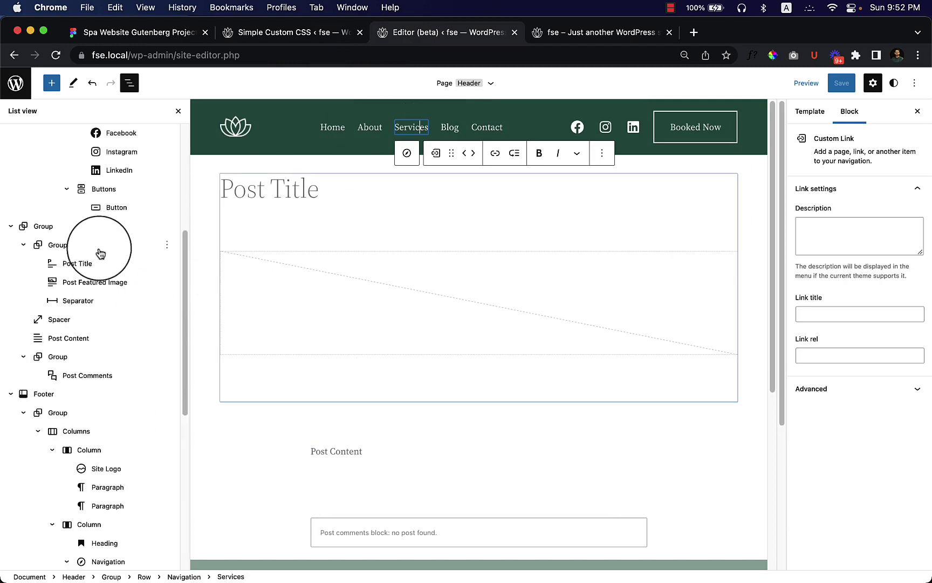
pyautogui.click(94, 231)
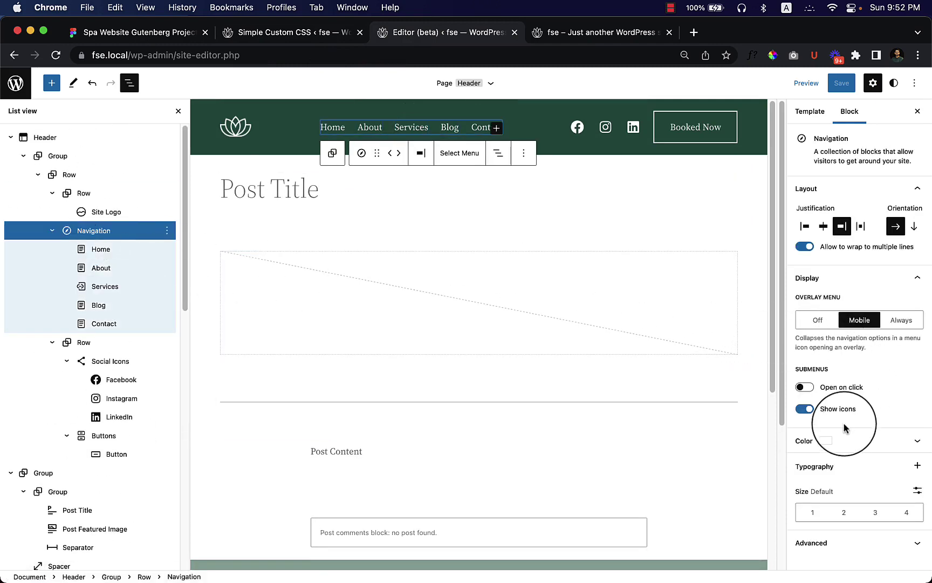
# Step: Try the dark green swatch as the Navigation background, then clear it
pyautogui.click(847, 449)
pyautogui.scroll(-3, 845, 448)
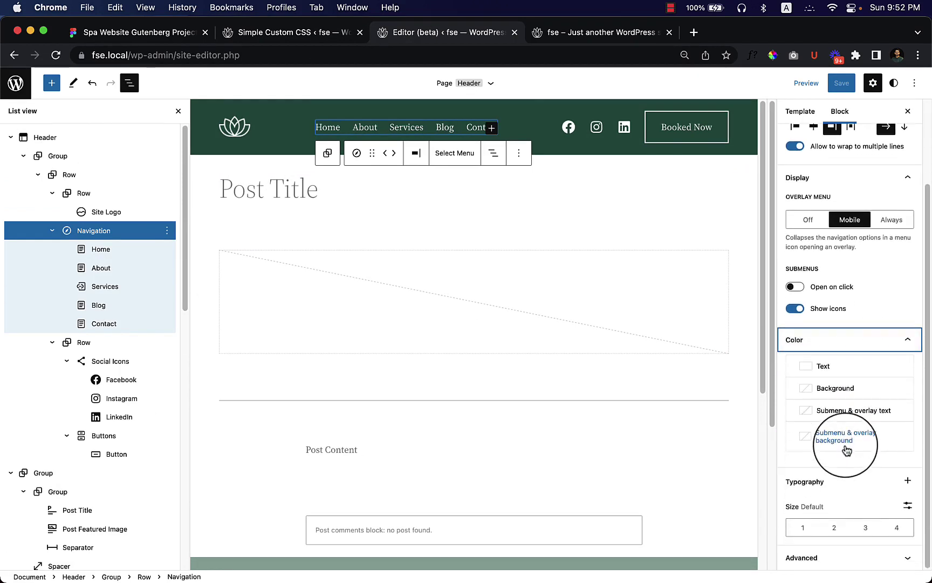
pyautogui.scroll(3, 847, 441)
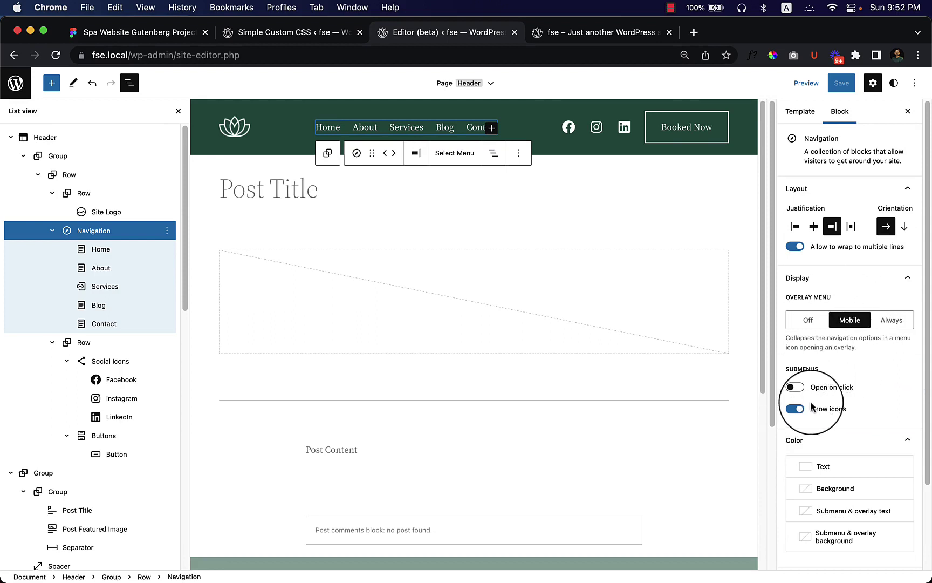
pyautogui.scroll(-2, 882, 480)
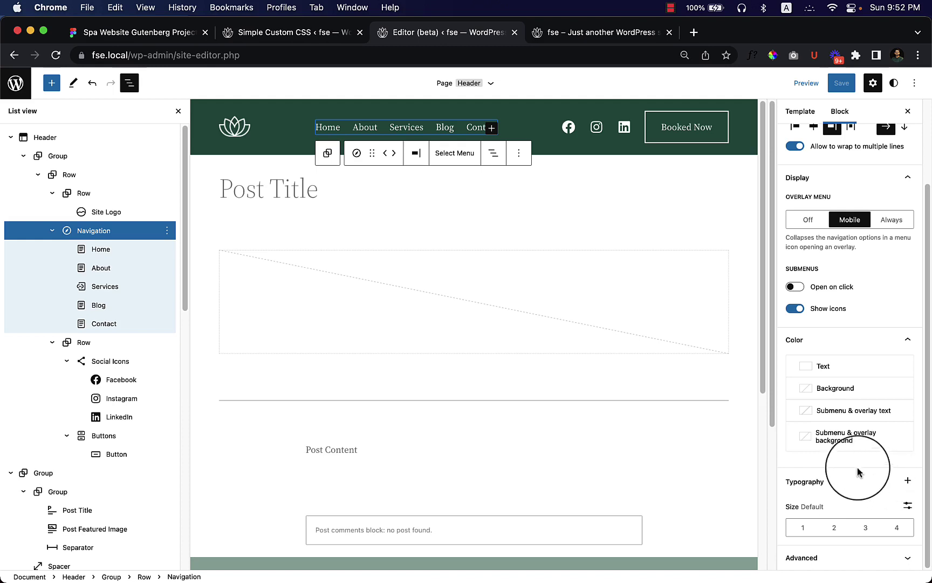
pyautogui.click(809, 393)
pyautogui.click(676, 435)
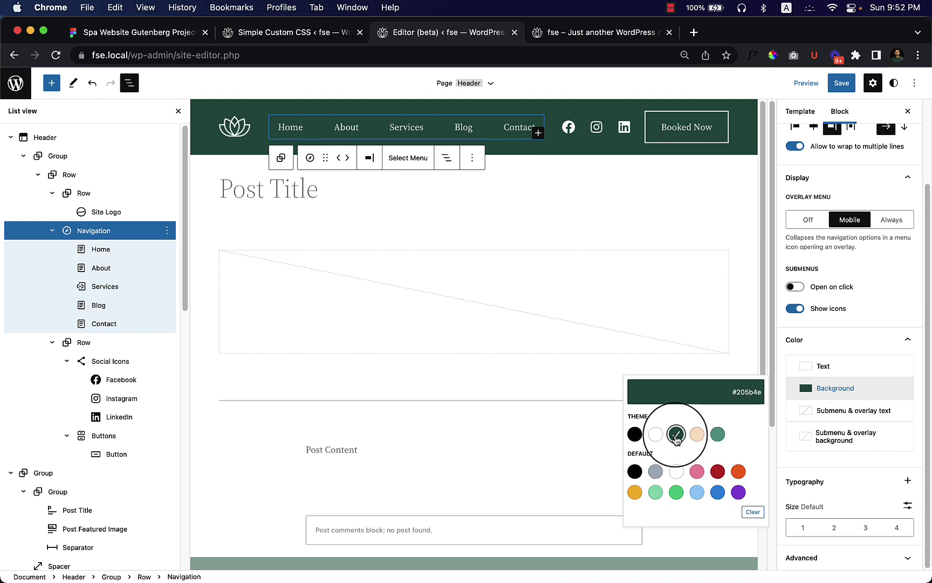
pyautogui.click(752, 511)
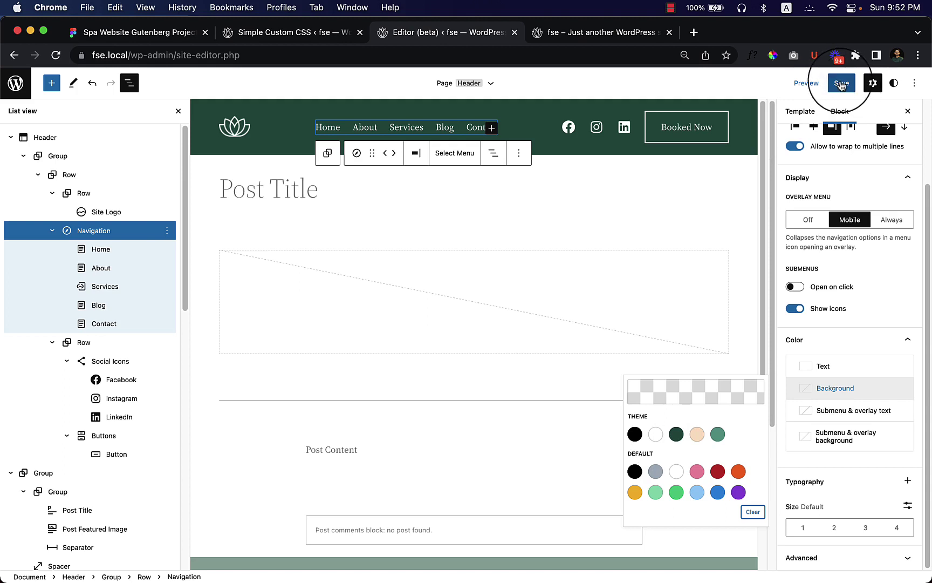
# Step: Save the site changes and confirm the save
pyautogui.click(840, 84)
pyautogui.click(917, 83)
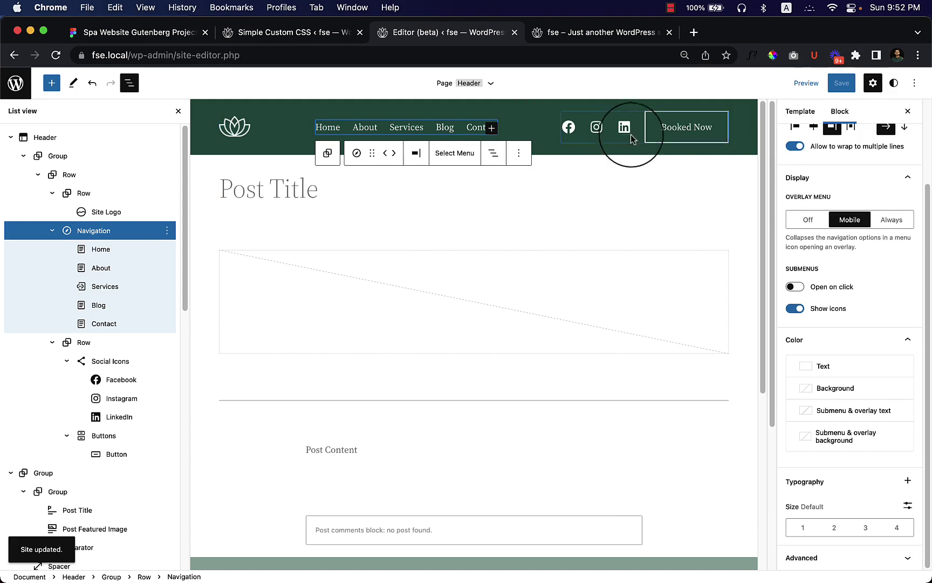
pyautogui.click(806, 83)
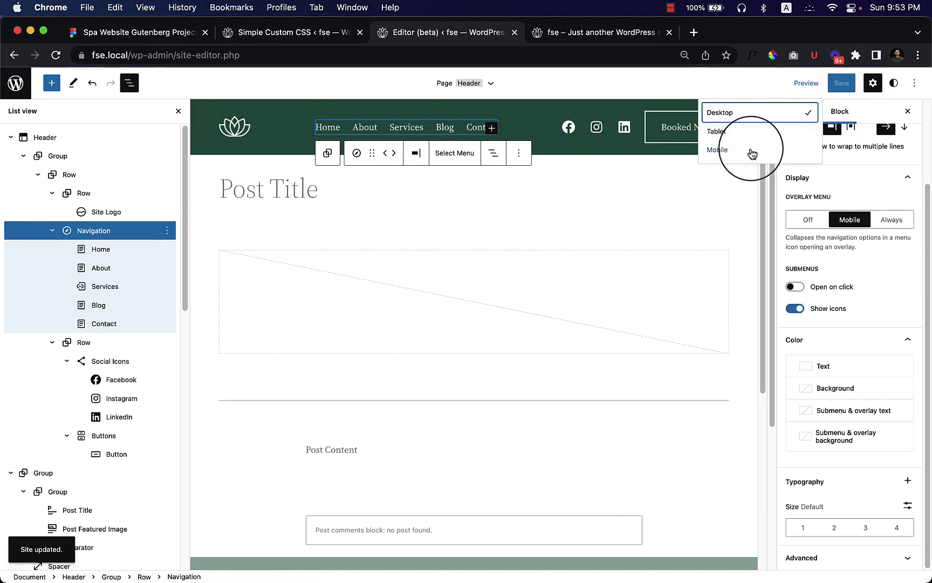
# Step: Preview the canvas at mobile size and open the navigation overlay
pyautogui.click(749, 150)
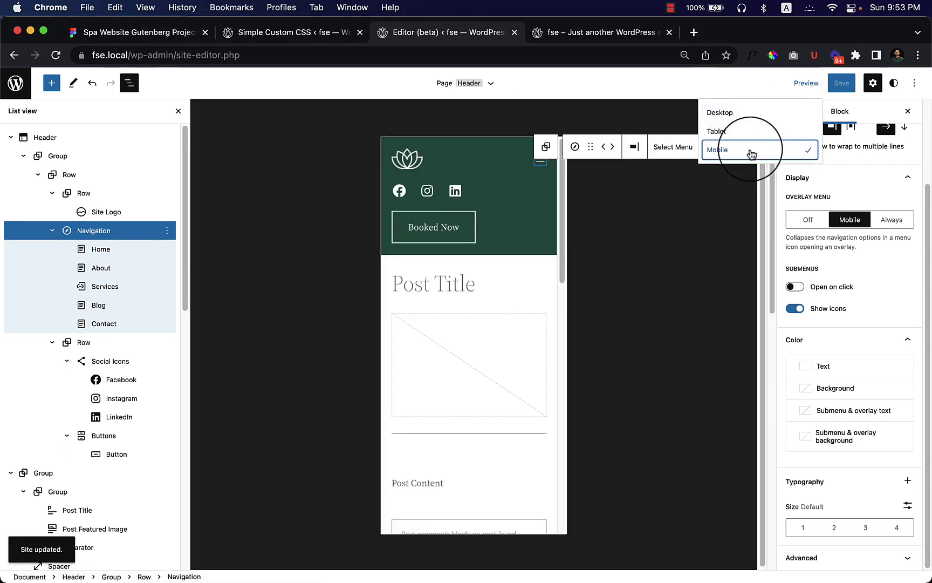
pyautogui.click(541, 166)
pyautogui.click(479, 397)
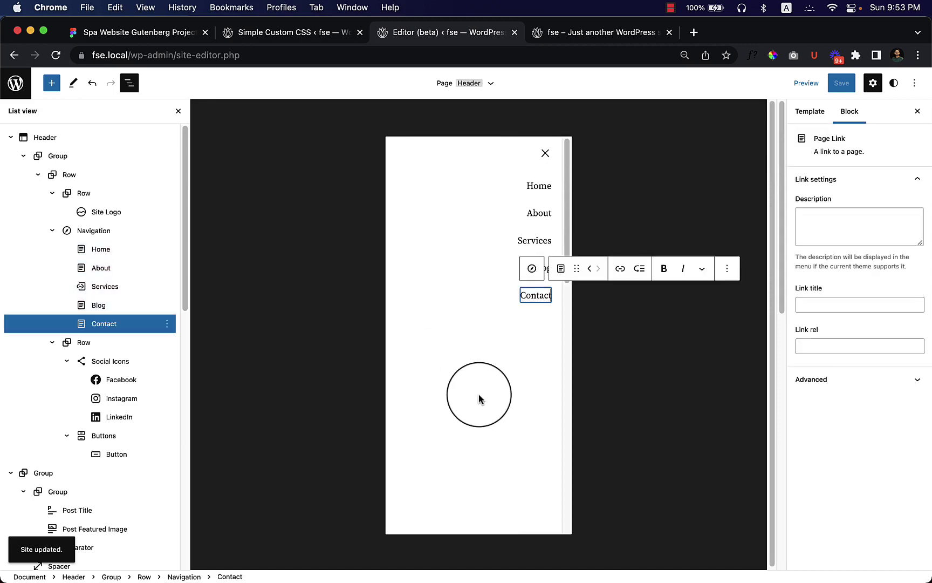
# Step: Give the Navigation block a dark green #205b4e background and preview it at Desktop width
pyautogui.click(106, 232)
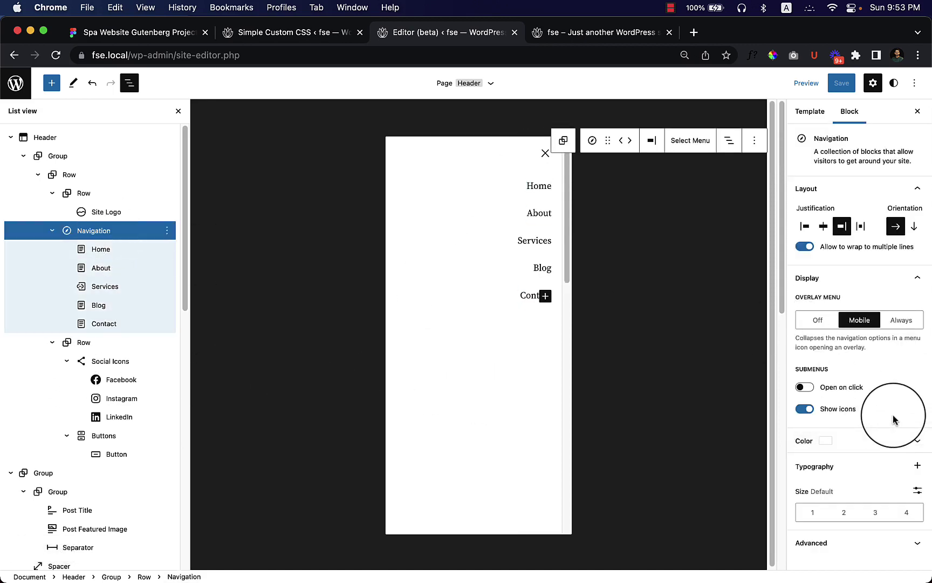
pyautogui.click(838, 440)
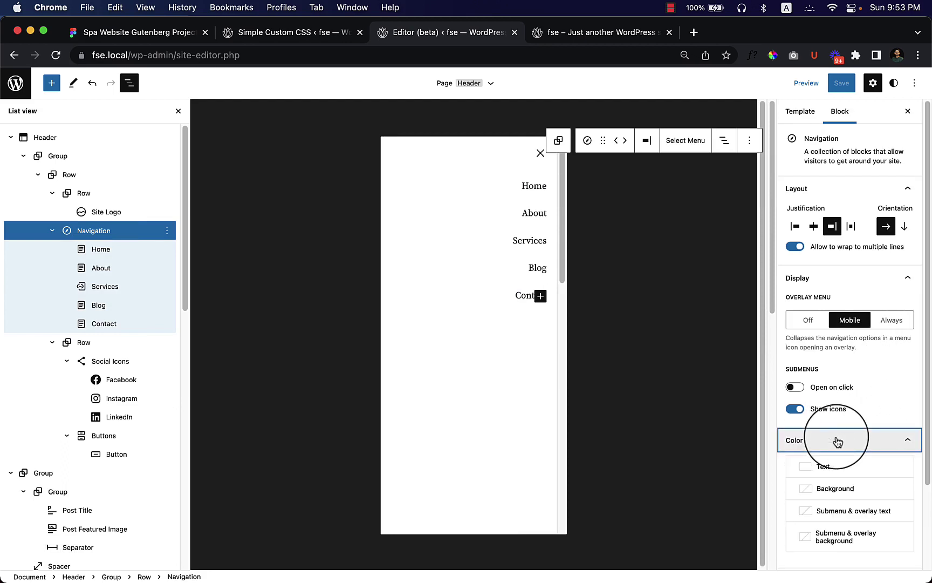
pyautogui.click(799, 488)
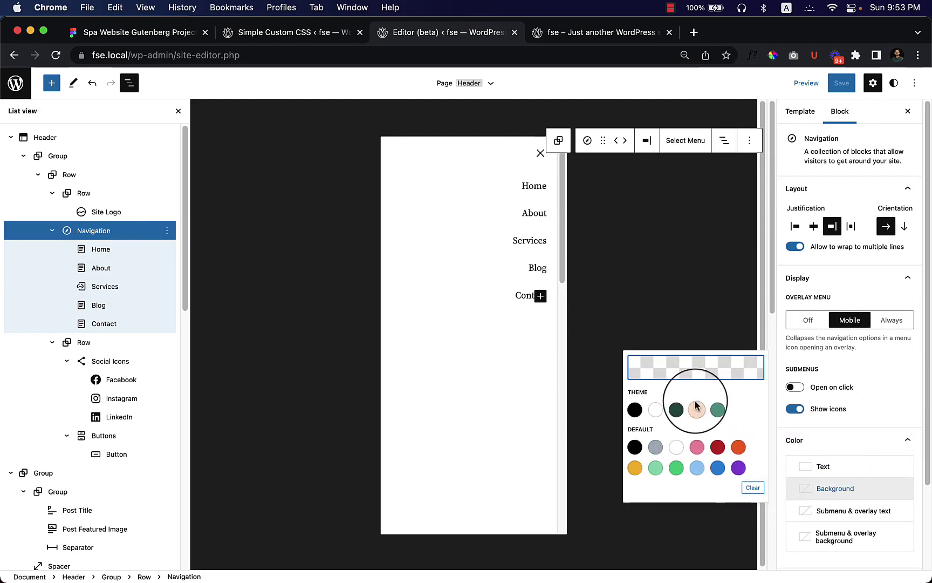
pyautogui.click(676, 409)
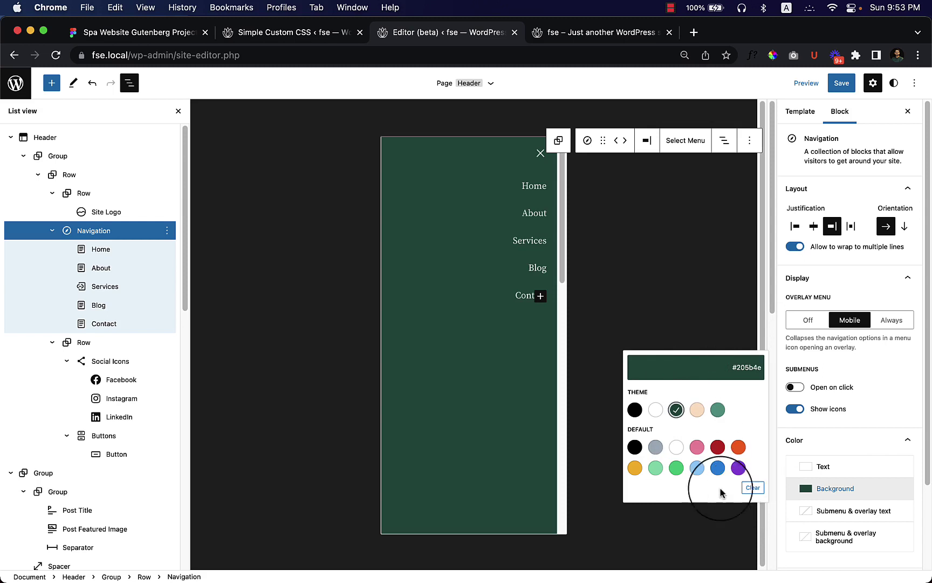
pyautogui.click(540, 155)
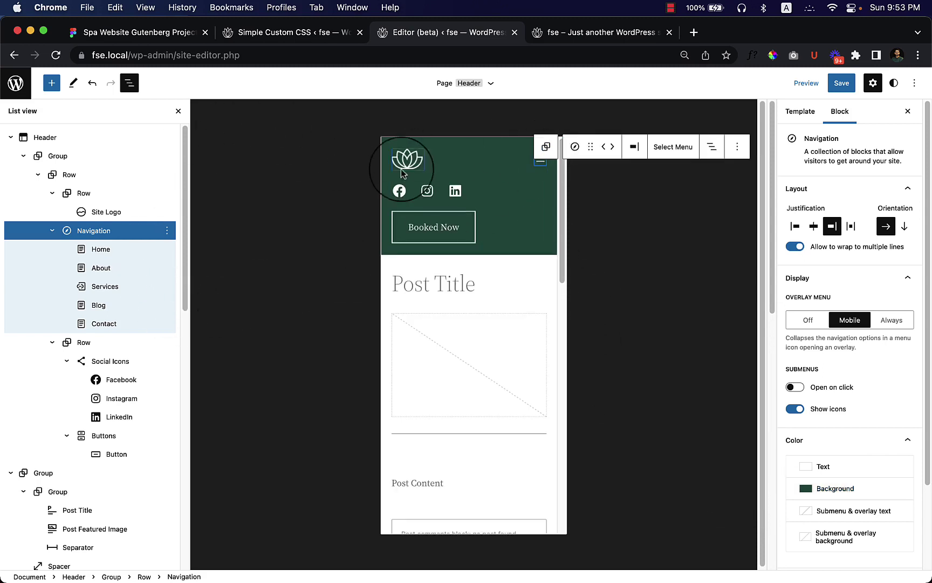
pyautogui.click(800, 81)
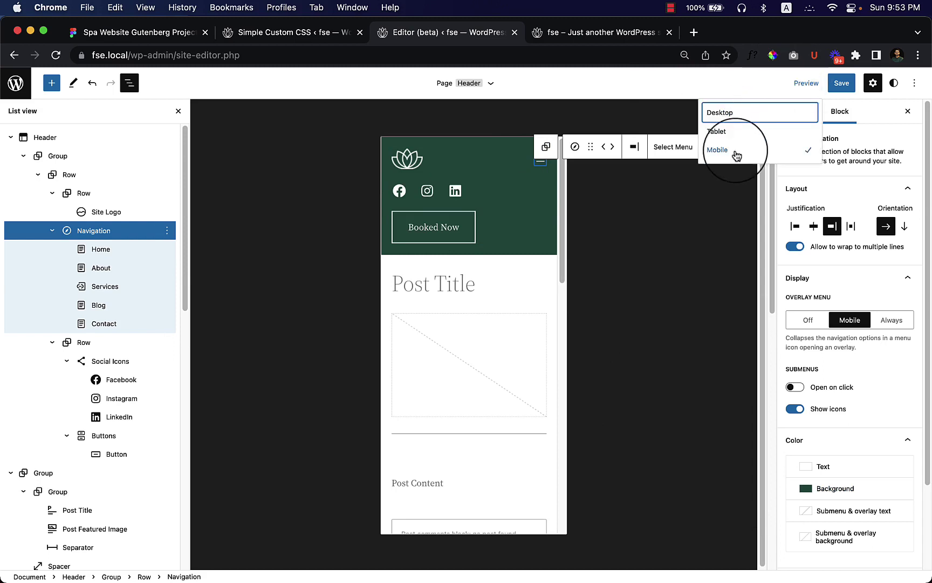
pyautogui.click(735, 114)
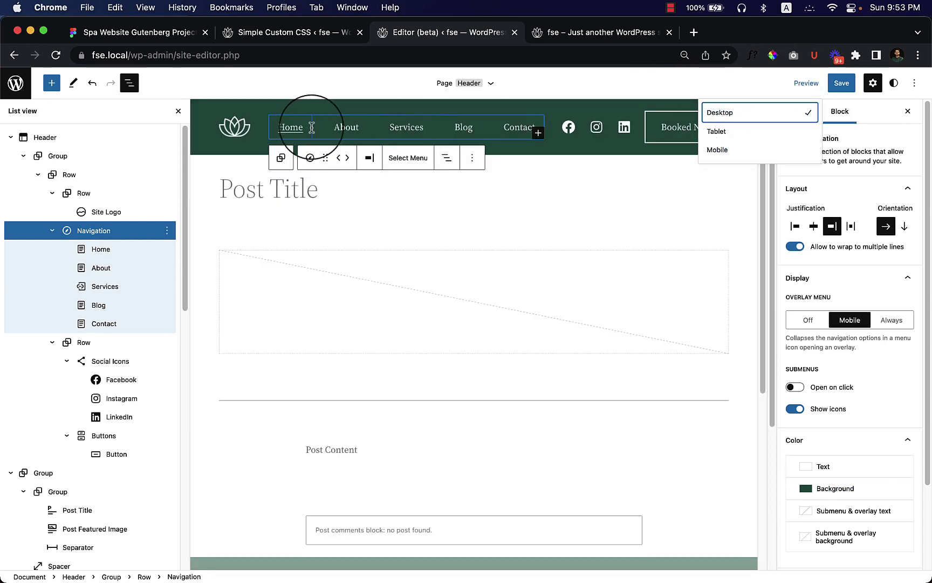
# Step: Clear the Navigation background, reapply the Primary #205b4e swatch, and save the site
pyautogui.click(845, 497)
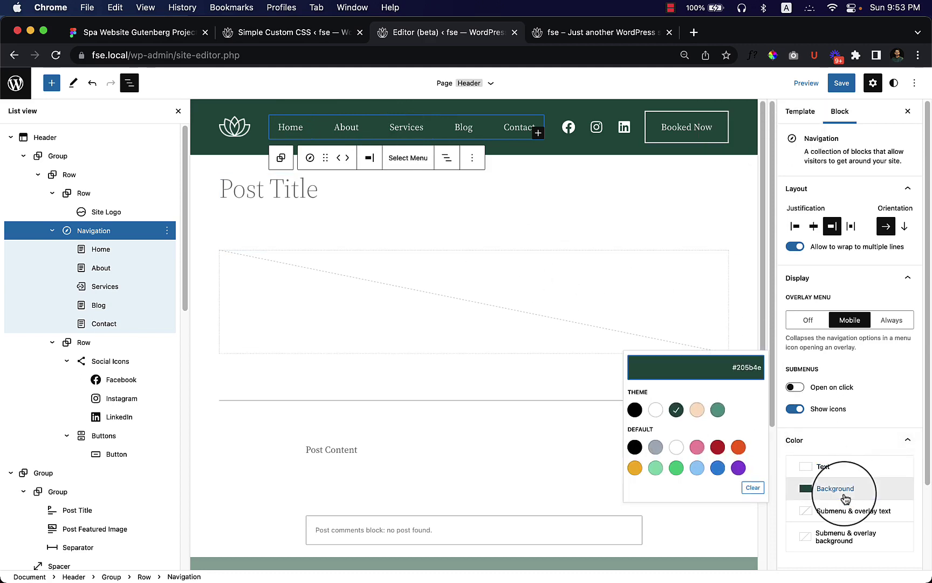
pyautogui.click(754, 489)
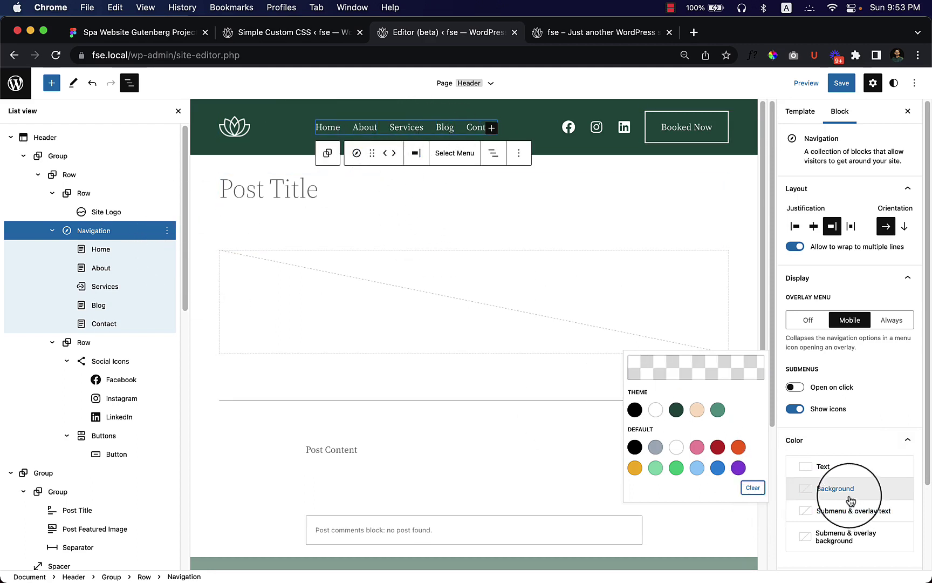
pyautogui.click(832, 484)
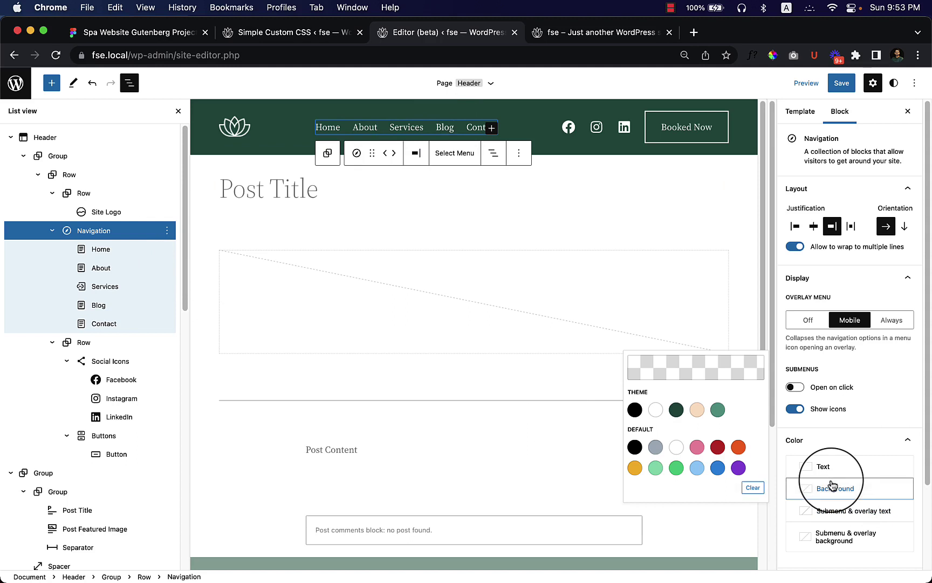
pyautogui.click(833, 487)
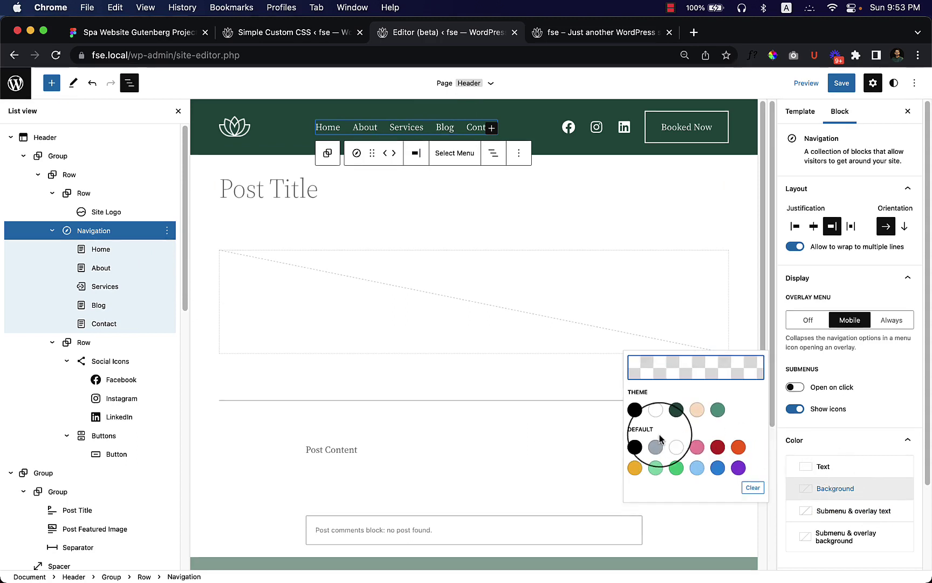
pyautogui.click(676, 409)
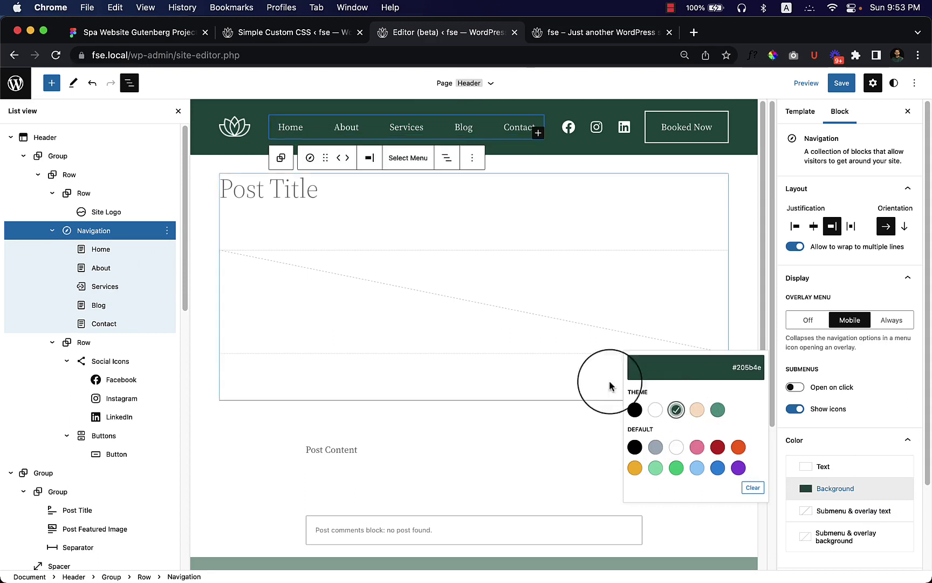
pyautogui.click(842, 83)
pyautogui.click(859, 84)
# Step: Reload the live fse.local site to load the saved changes
pyautogui.click(583, 33)
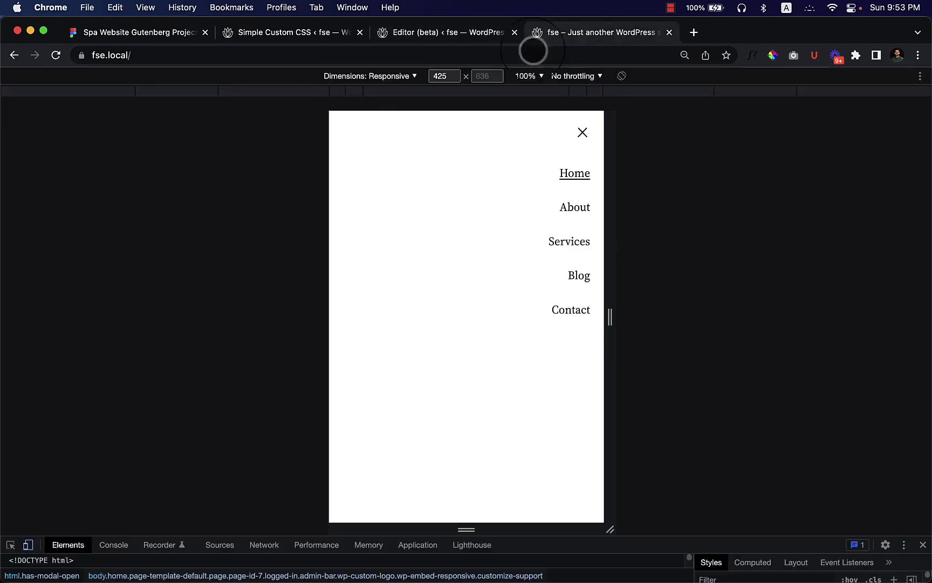
pyautogui.rightClick(406, 185)
pyautogui.click(580, 135)
pyautogui.rightClick(411, 243)
pyautogui.click(461, 281)
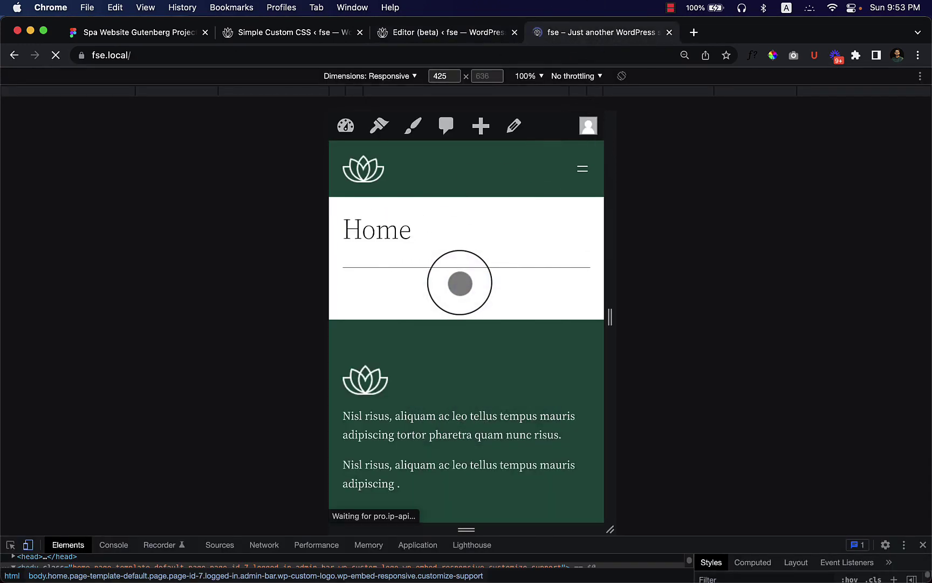
# Step: Widen the responsive viewport and open the mobile overlay to confirm its dark green background
pyautogui.moveTo(615, 322); pyautogui.dragTo(636, 320)
pyautogui.click(605, 168)
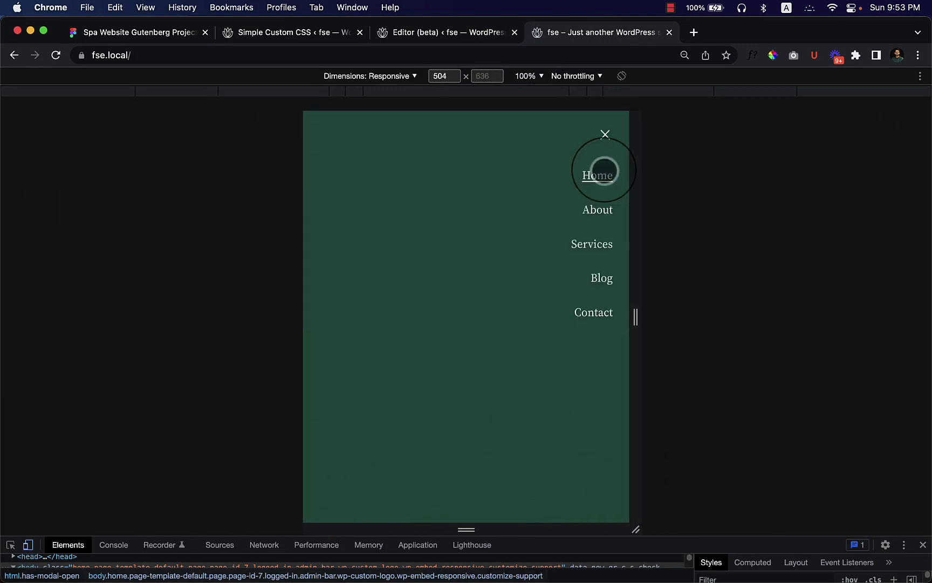
pyautogui.click(606, 134)
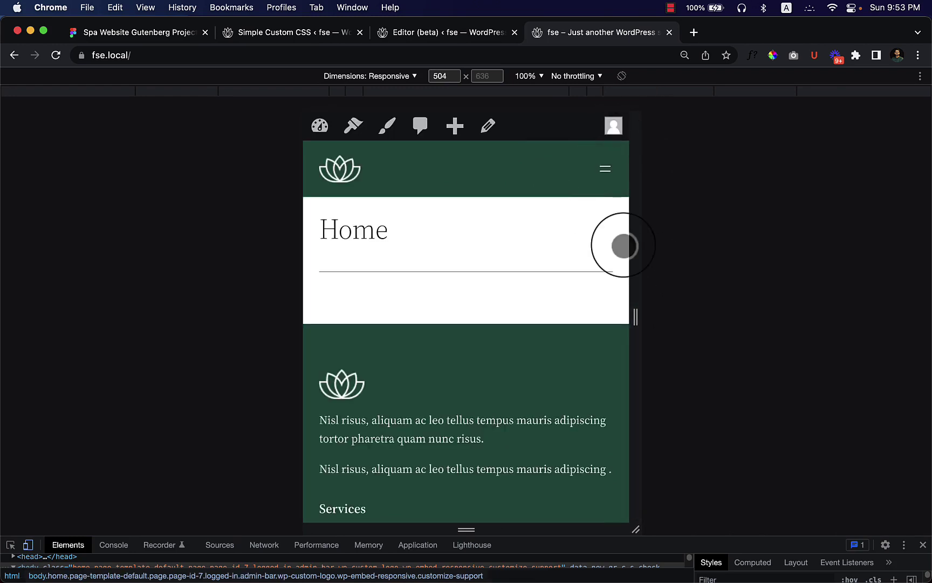
pyautogui.click(603, 166)
pyautogui.click(605, 135)
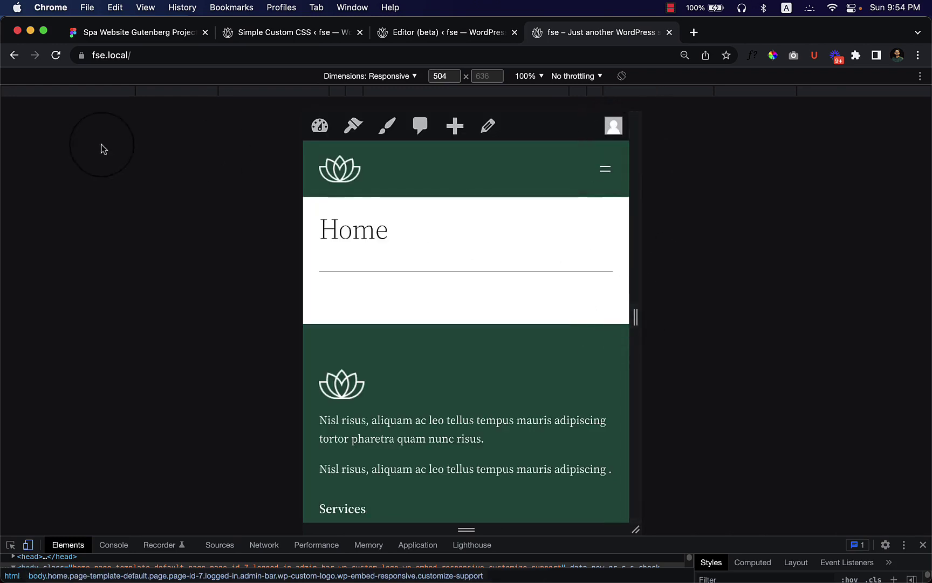
# Step: Turn off DevTools device emulation and return to the Site Editor
pyautogui.click(81, 546)
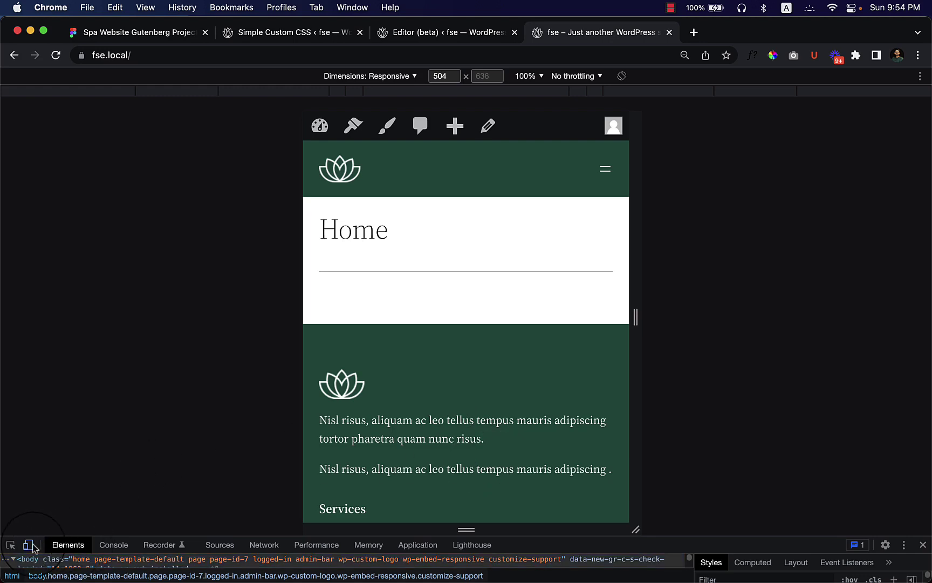
pyautogui.click(28, 544)
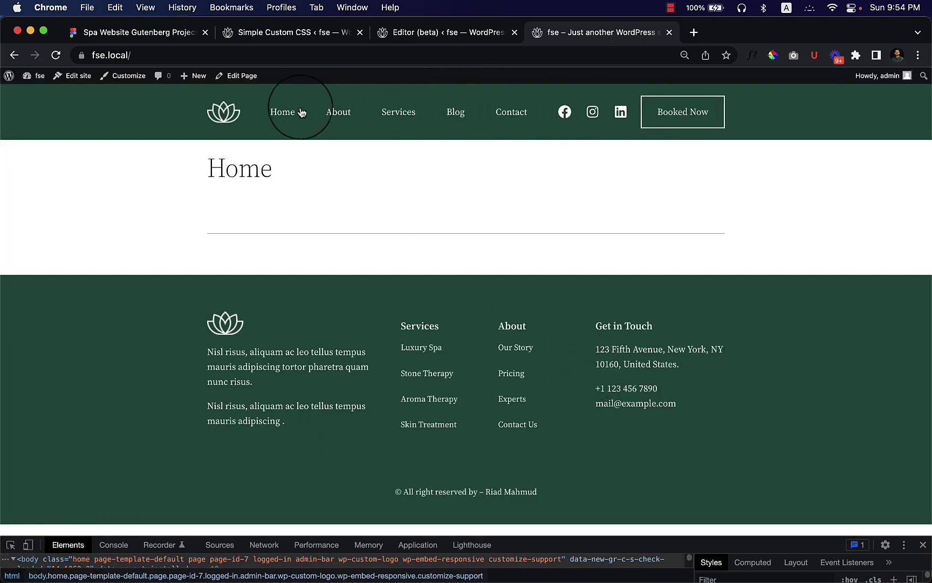
pyautogui.click(445, 33)
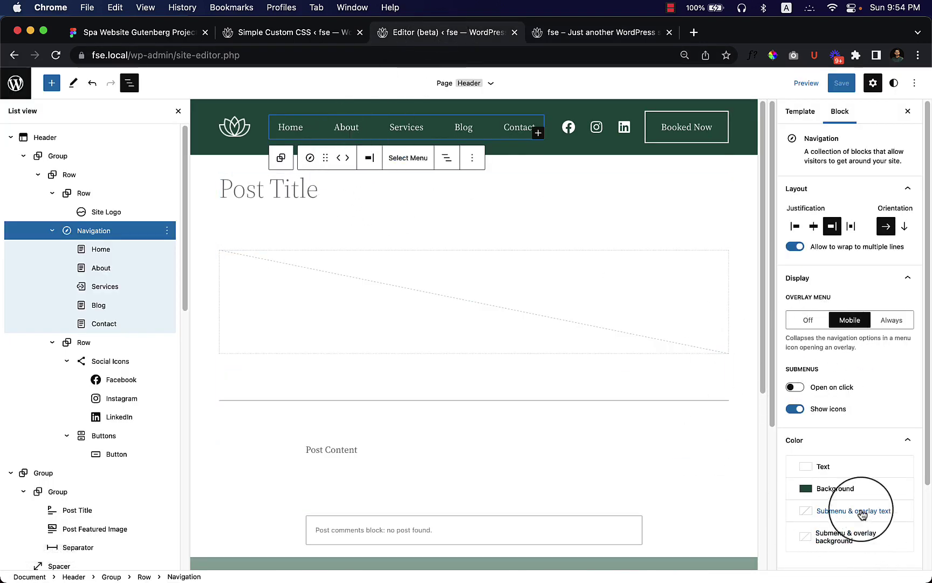
pyautogui.click(839, 488)
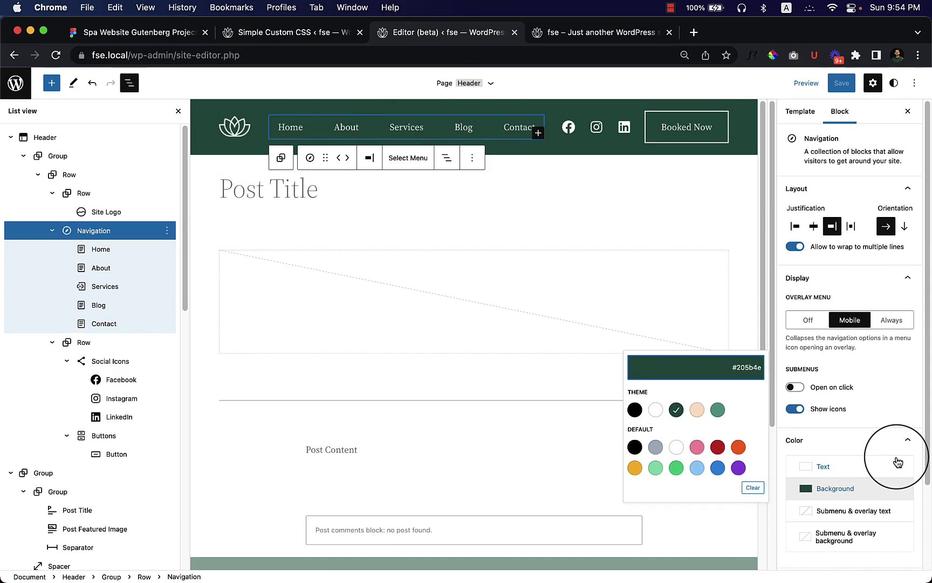
pyautogui.click(97, 258)
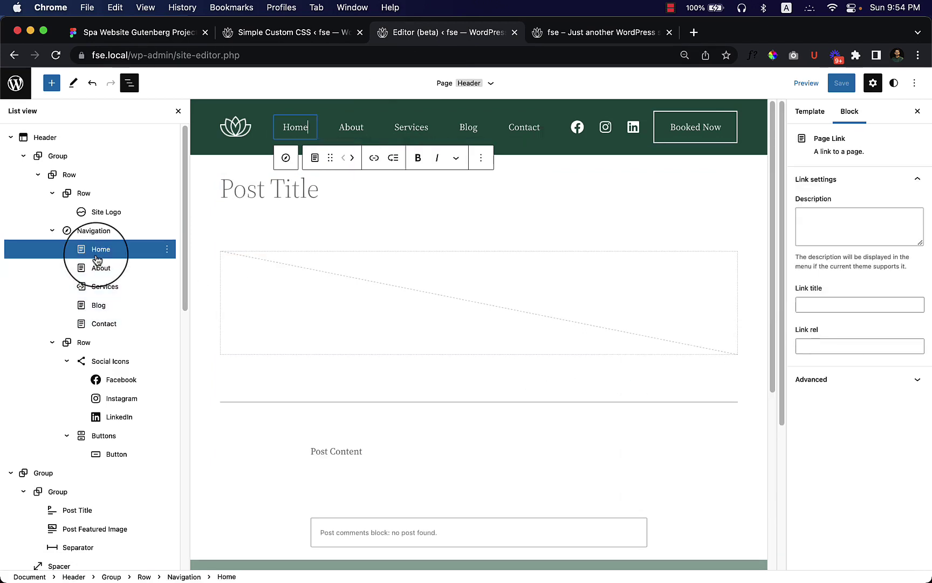
pyautogui.click(98, 265)
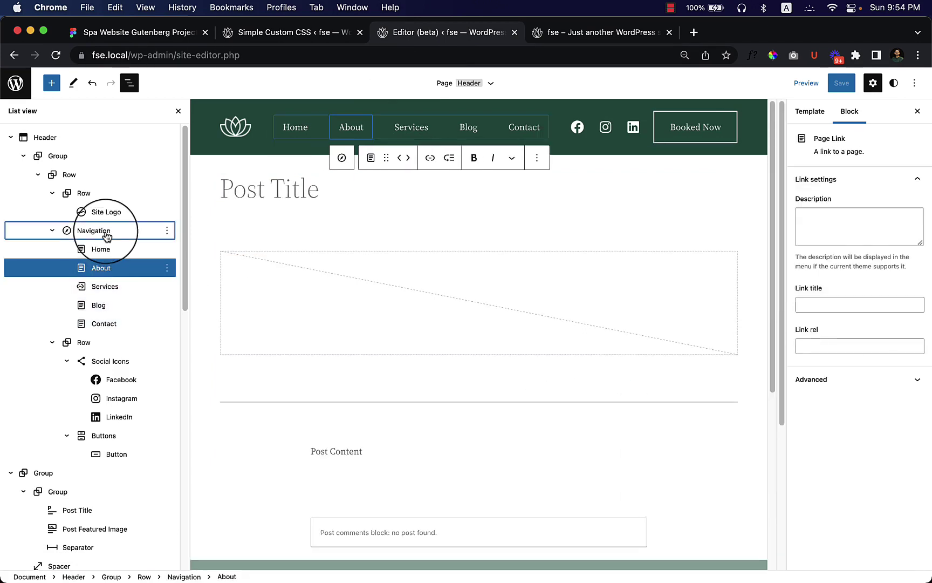
pyautogui.click(100, 232)
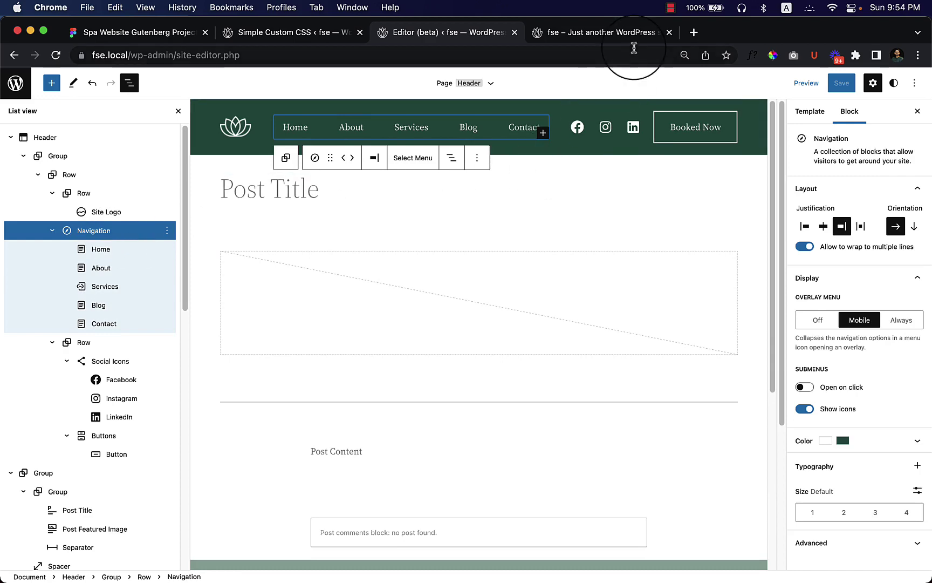